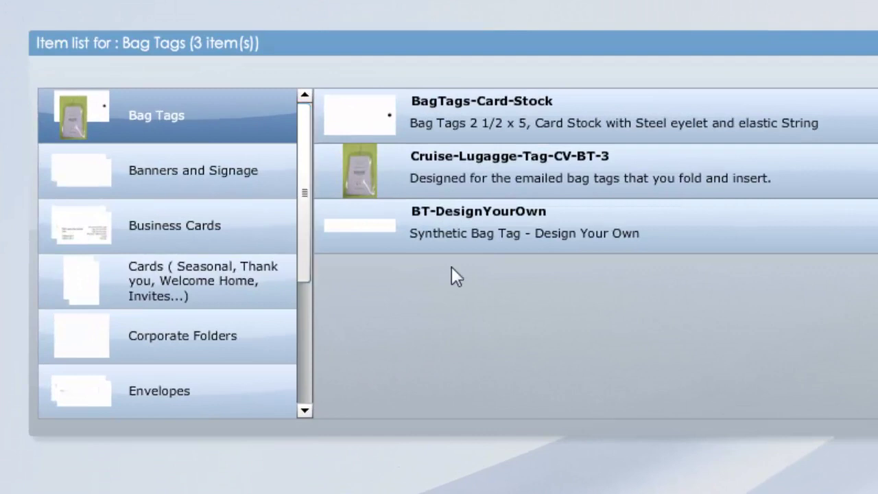
Scroll the category list and open Ticket Jacket to load the TJ-CG-2Pocket-DYO-Velcro-NoBleeds template.
left_click_drag(304, 259, 277, 392)
left_click(276, 392)
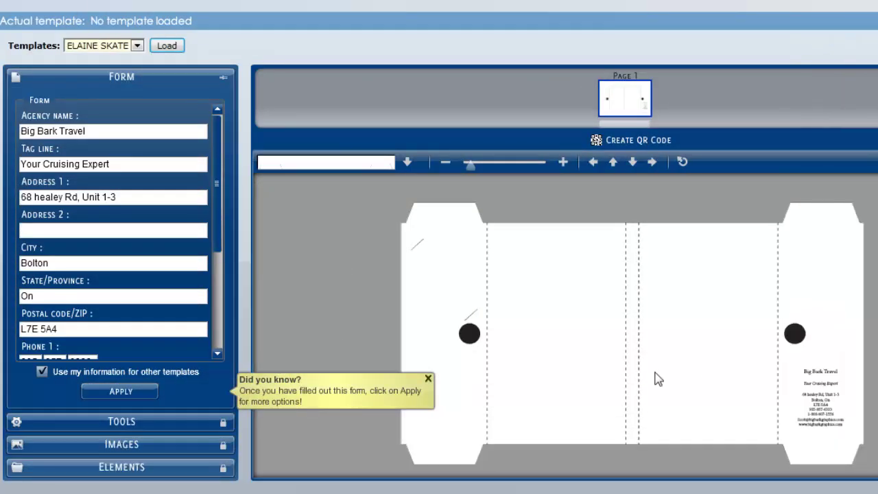
Dismiss the 'Did you know?' tip and apply the prefilled agency details to the template.
left_click(429, 381)
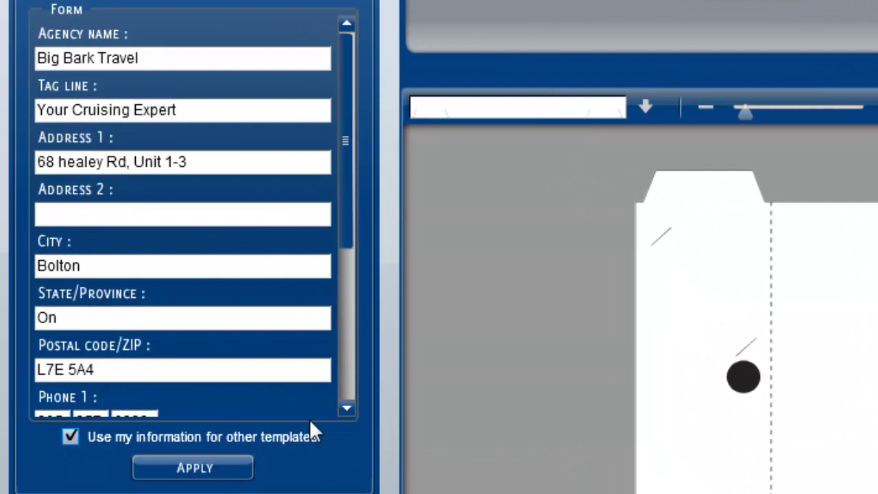
left_click(196, 468)
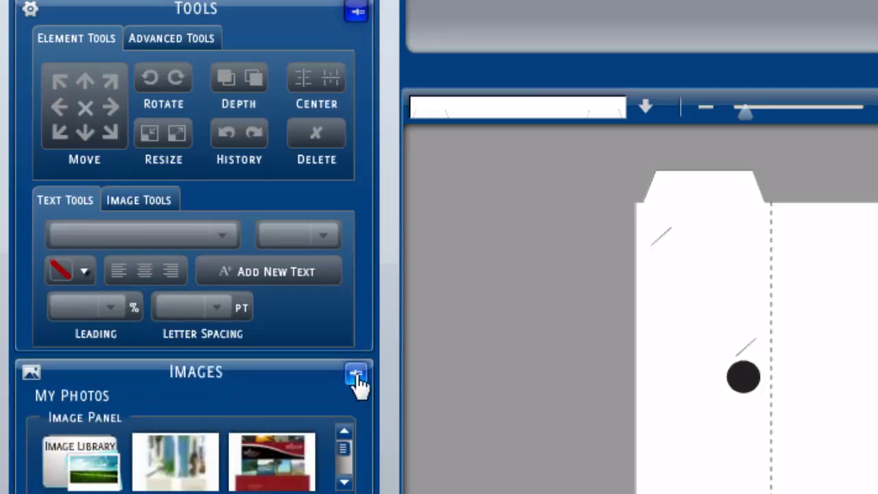
Open the Image Library's Cruise folder and preview its collage images, such as Cruise Collage_page1.pdf.
left_click(355, 377)
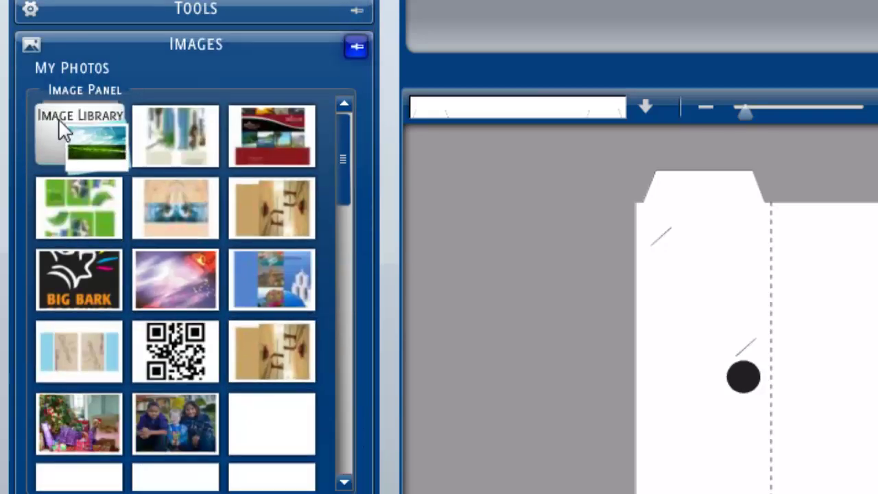
left_click(58, 118)
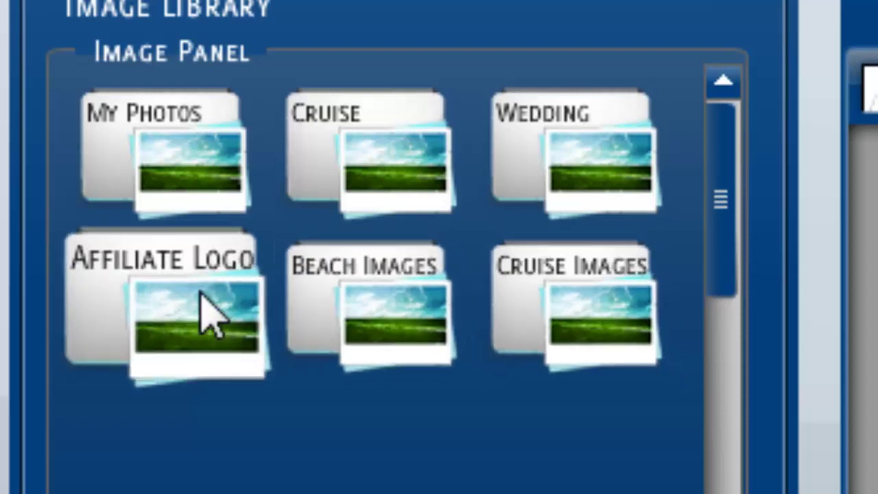
left_click(331, 177)
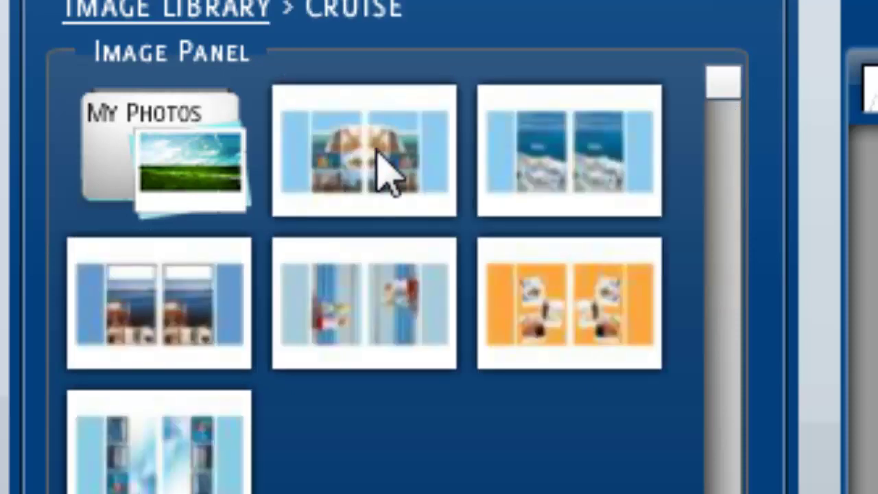
mouse_move(374, 322)
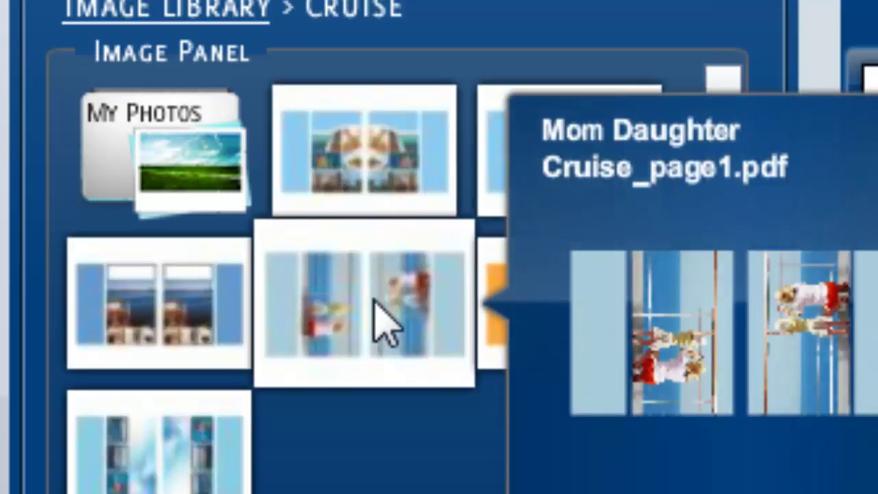
mouse_move(569, 158)
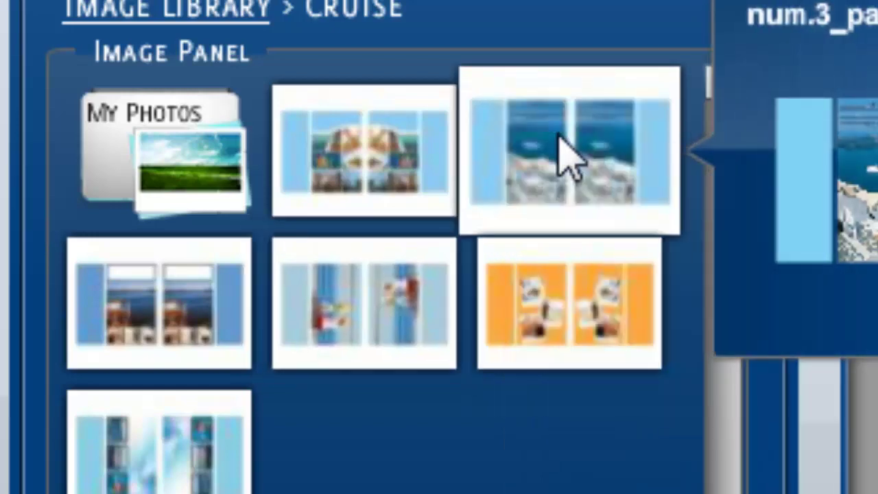
mouse_move(348, 157)
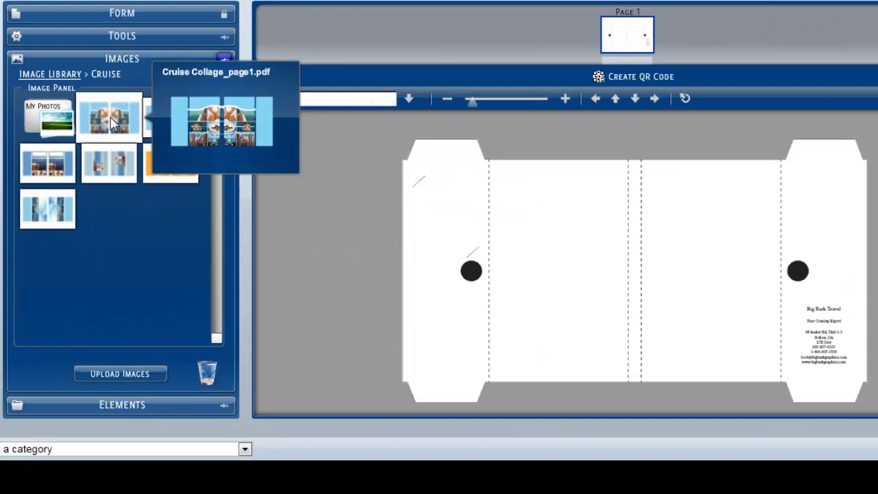
Place the Cruise Collage image on the jacket and select it for editing.
left_click(113, 123)
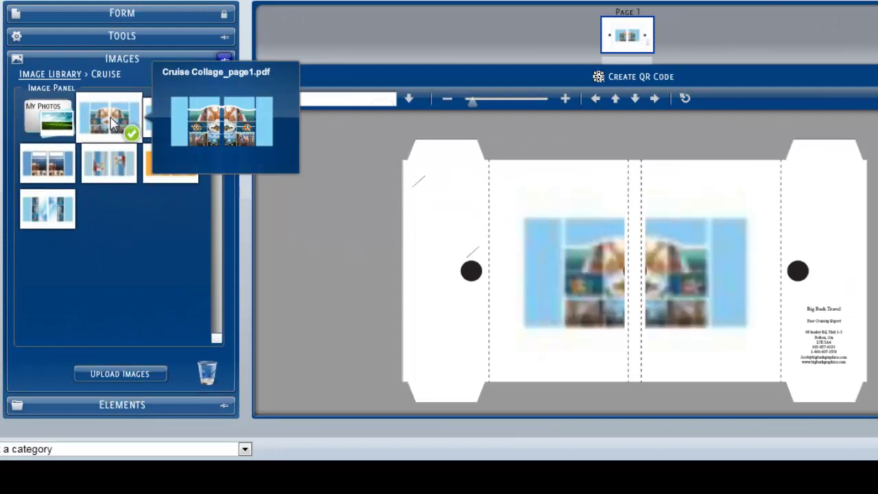
left_click(604, 297)
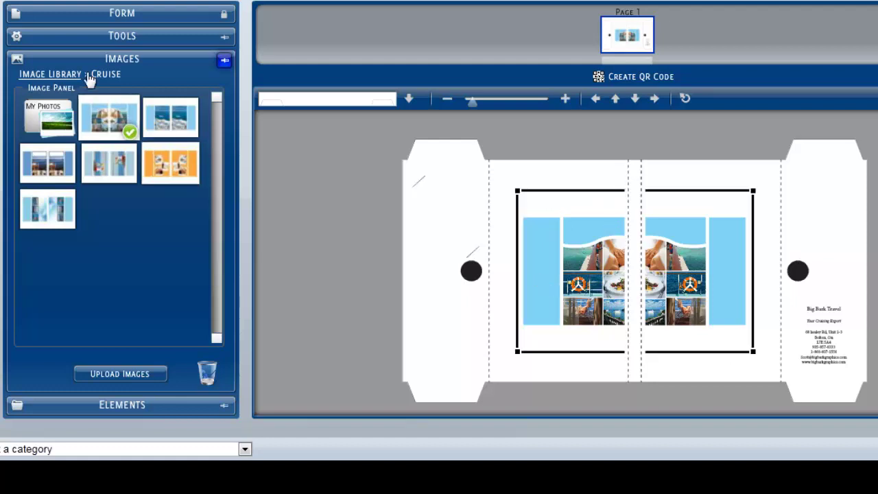
left_click(108, 37)
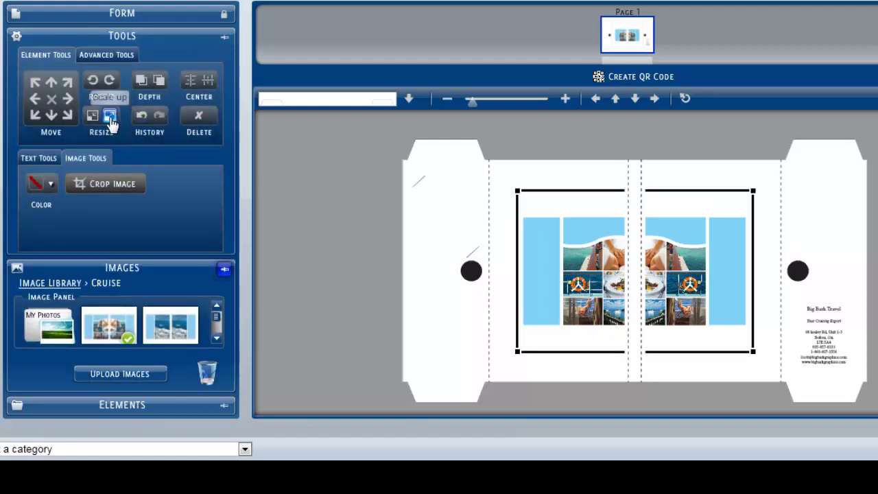
Scale the collage up eleven steps until it covers the whole jacket and side flaps.
left_click(110, 118)
left_click(109, 118)
left_click(110, 118)
left_click(110, 118)
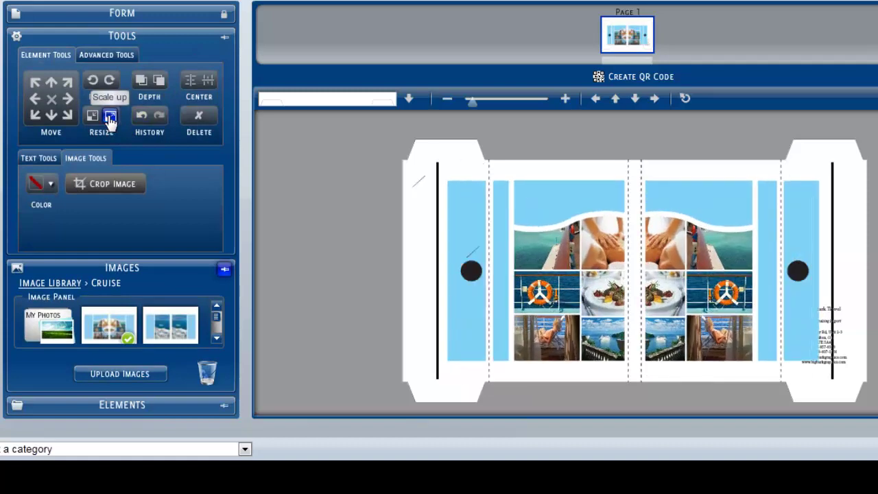
left_click(110, 118)
left_click(110, 118)
left_click(109, 118)
left_click(110, 118)
left_click(110, 118)
left_click(110, 118)
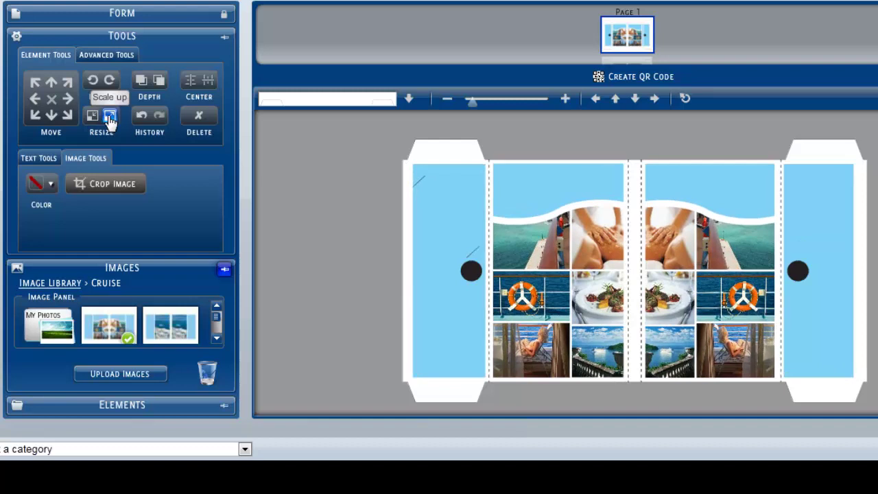
left_click(110, 118)
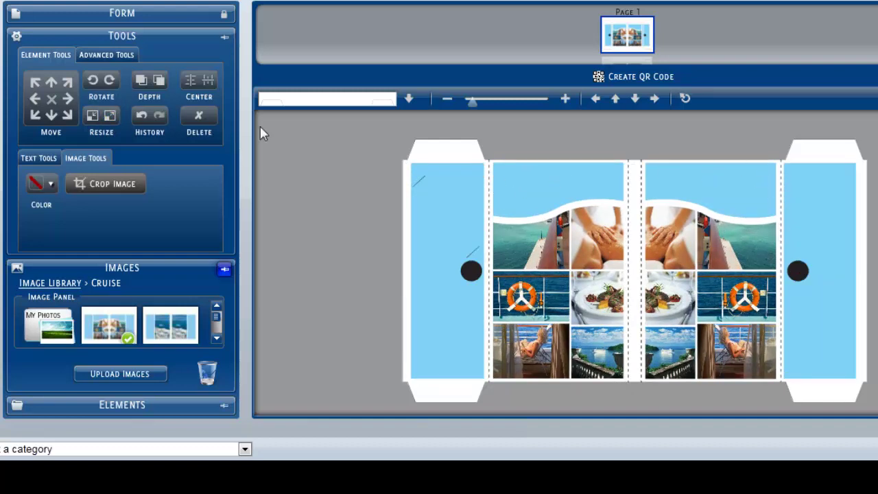
left_click_drag(472, 102, 495, 106)
left_click(410, 104)
left_click(362, 135)
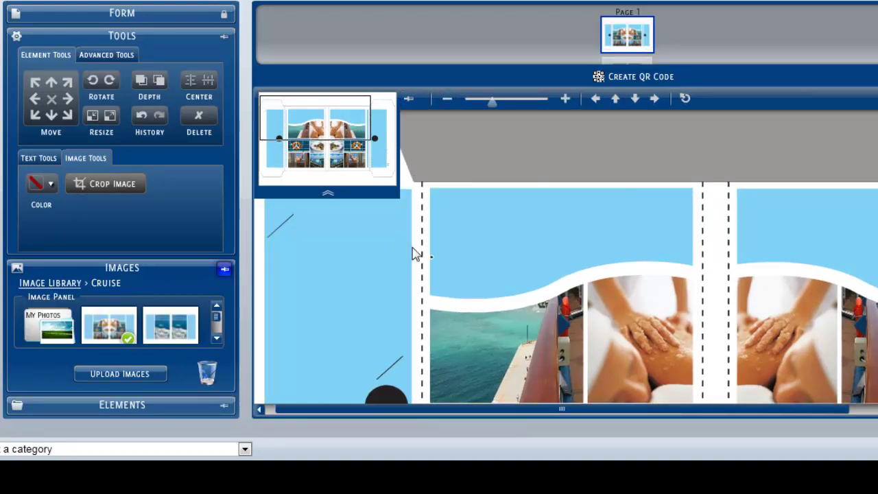
left_click_drag(319, 113, 327, 171)
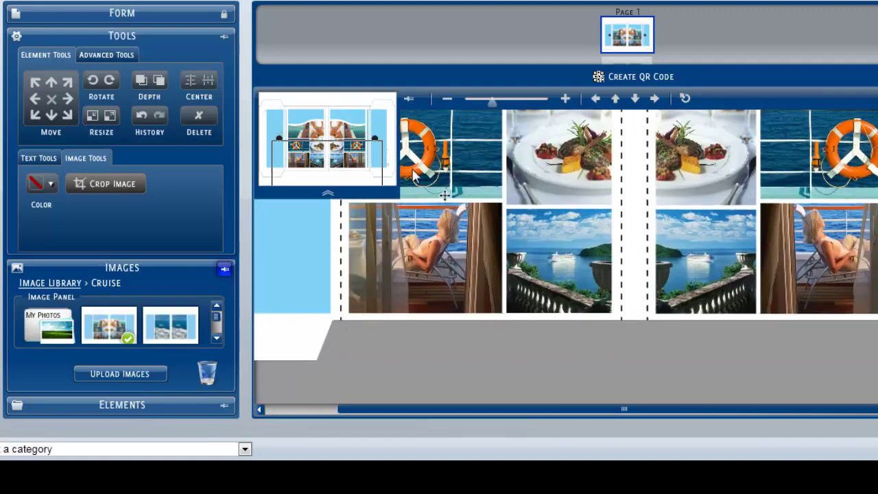
left_click(346, 124)
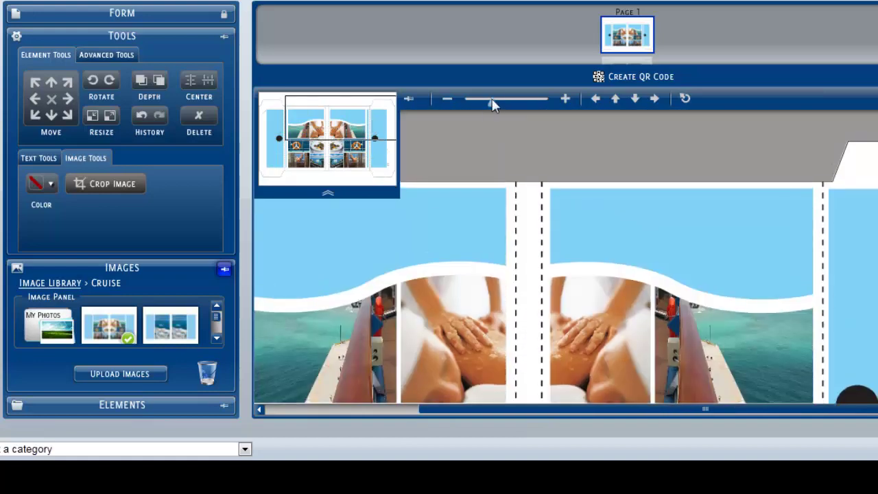
left_click_drag(492, 100, 471, 105)
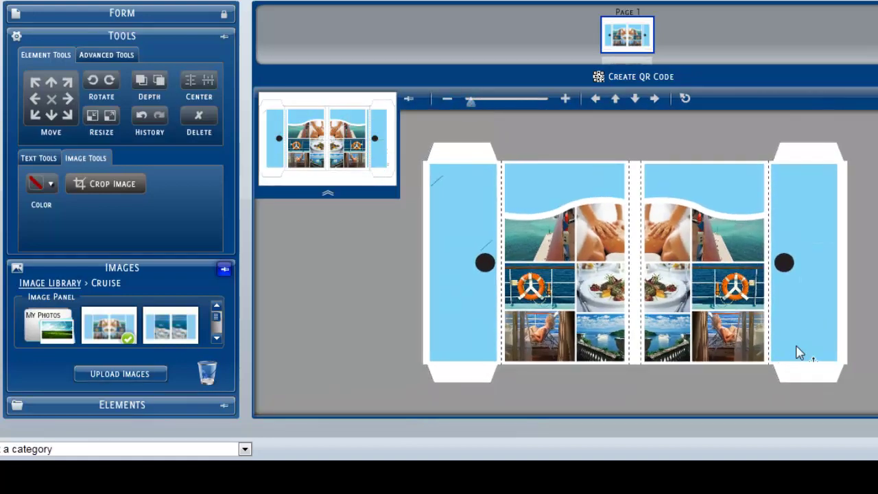
Move the Big Bark Travel text layer above Element 1 and zoom in on the address.
left_click(98, 411)
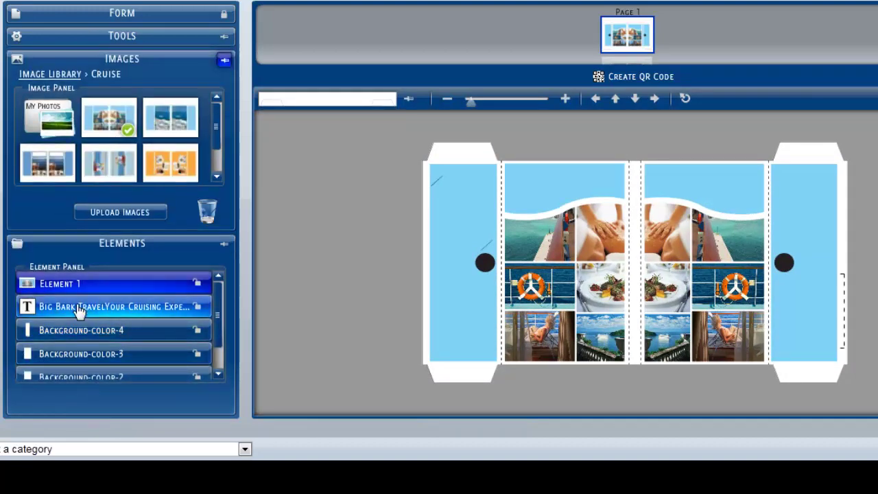
left_click_drag(80, 310, 81, 282)
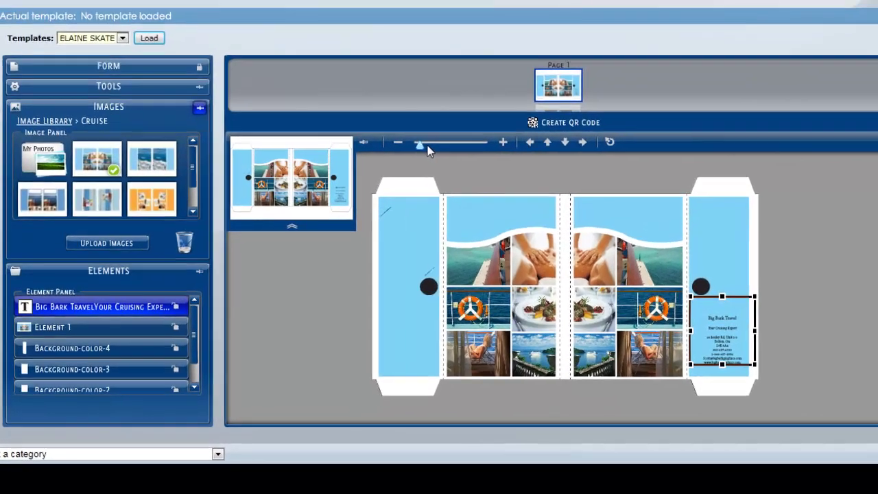
left_click_drag(470, 100, 485, 103)
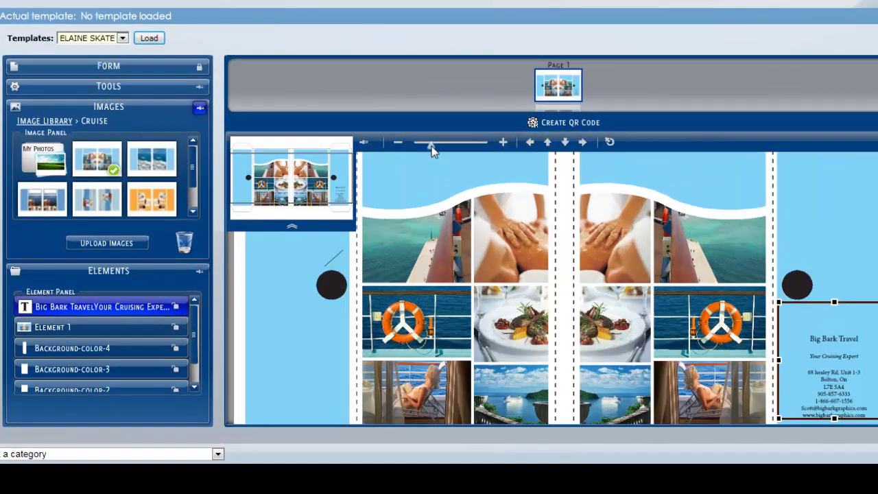
left_click_drag(432, 147, 436, 146)
left_click_drag(322, 187, 331, 209)
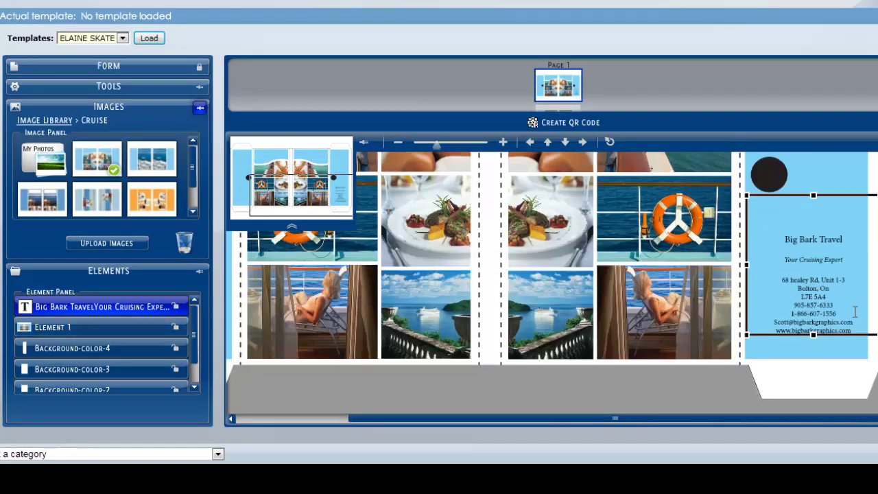
Set the Big Bark Travel heading to HelveticaNeue-Bold at size 23.
left_click(106, 88)
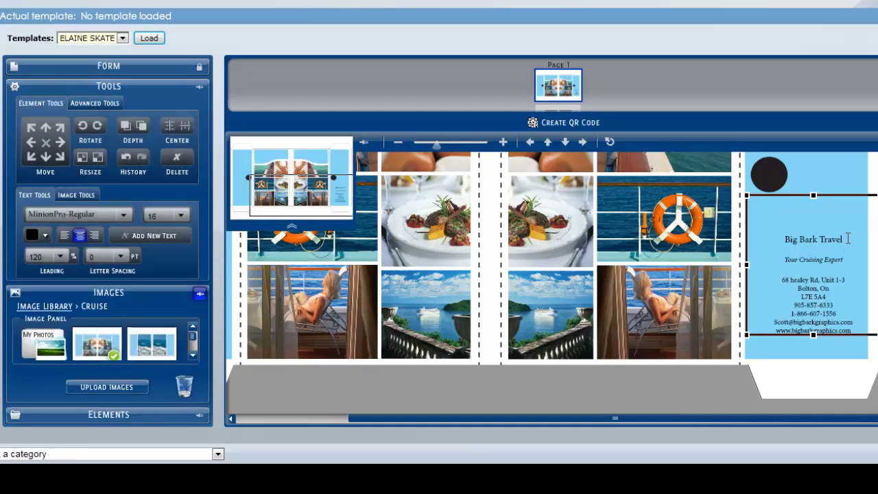
left_click_drag(848, 238, 786, 238)
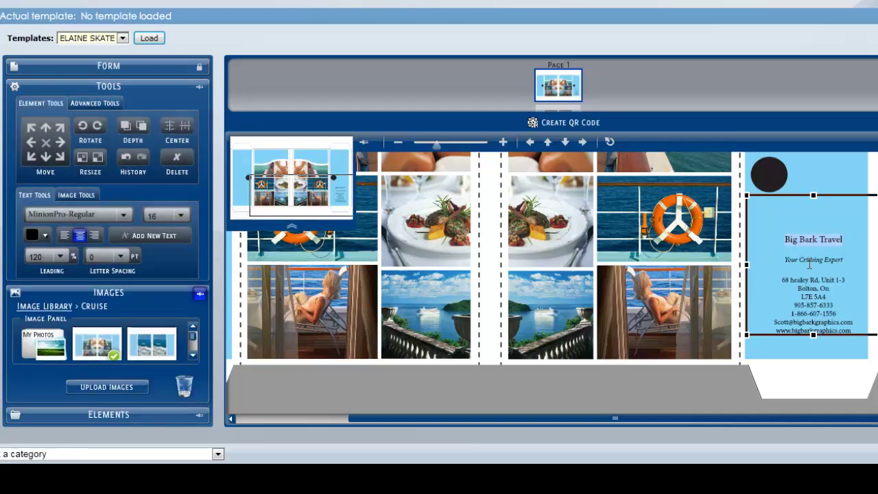
left_click(180, 216)
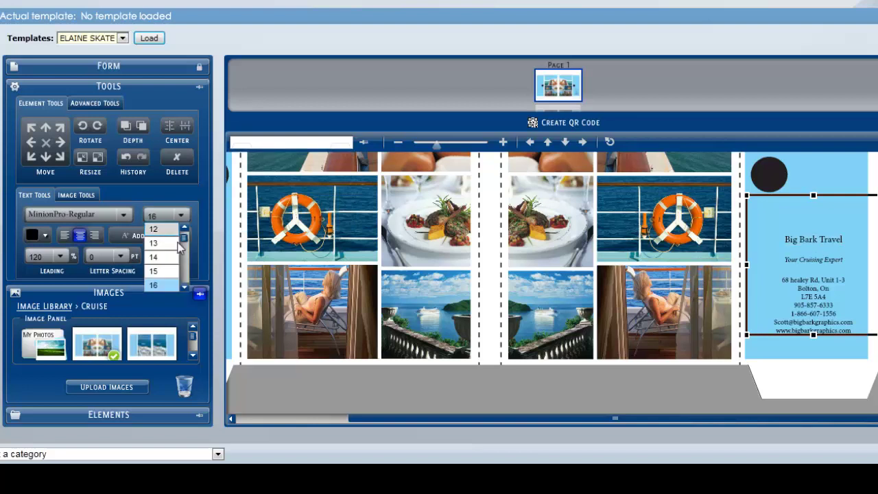
scroll(180, 266, "down", 3)
left_click(162, 285)
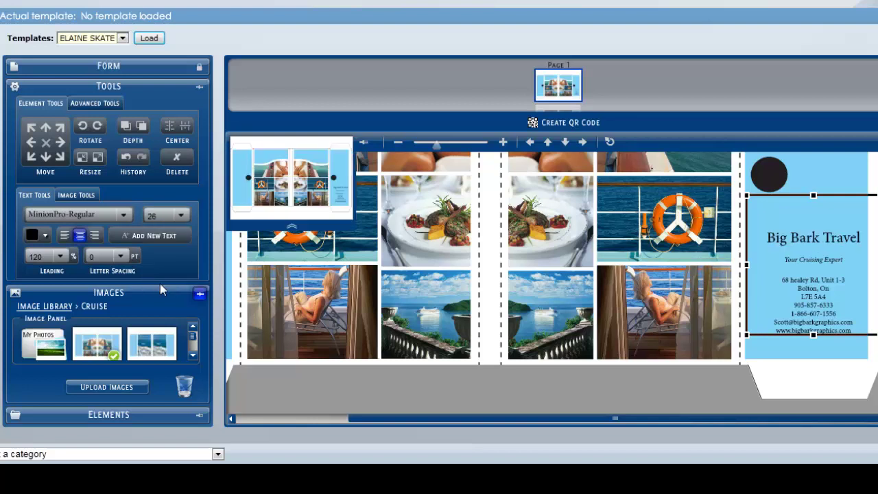
left_click(124, 215)
left_click(102, 258)
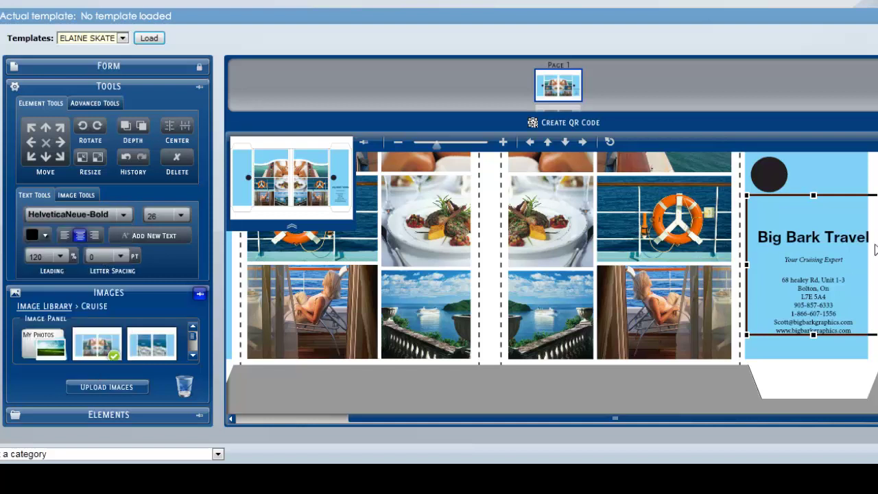
left_click(181, 216)
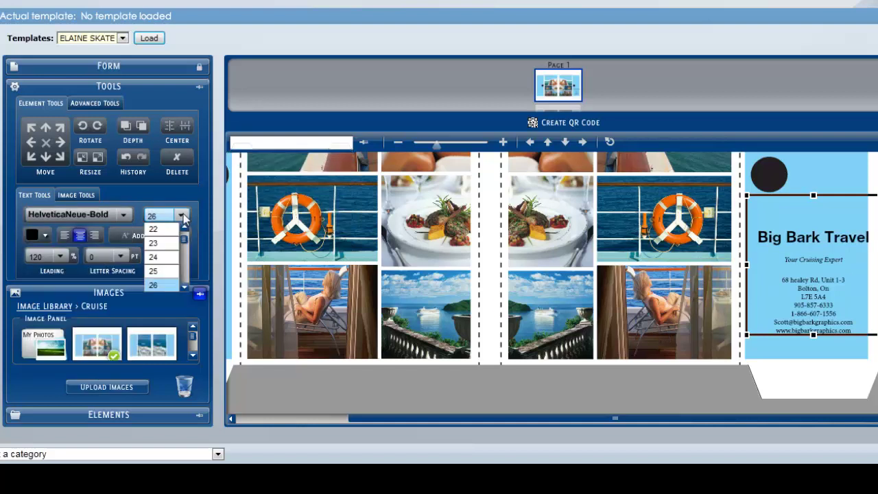
left_click(161, 243)
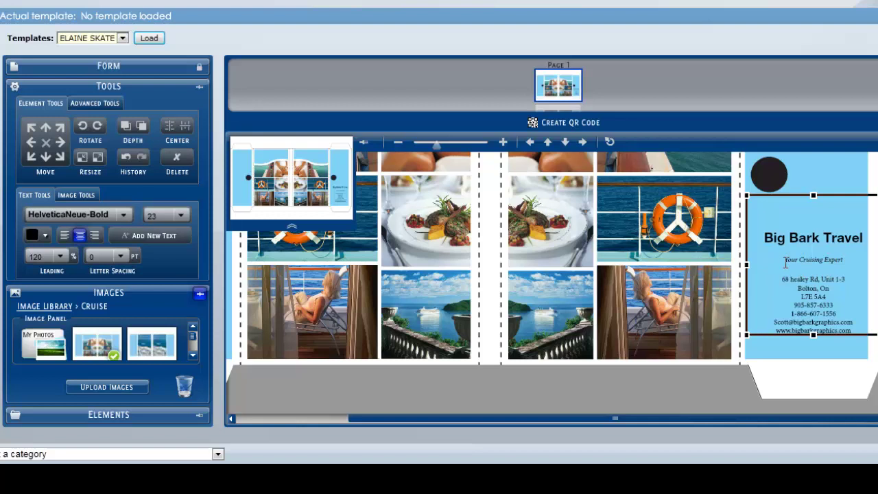
Set the Your Cruising Expert tagline in HelveticaNeue-Italic.
left_click(789, 259)
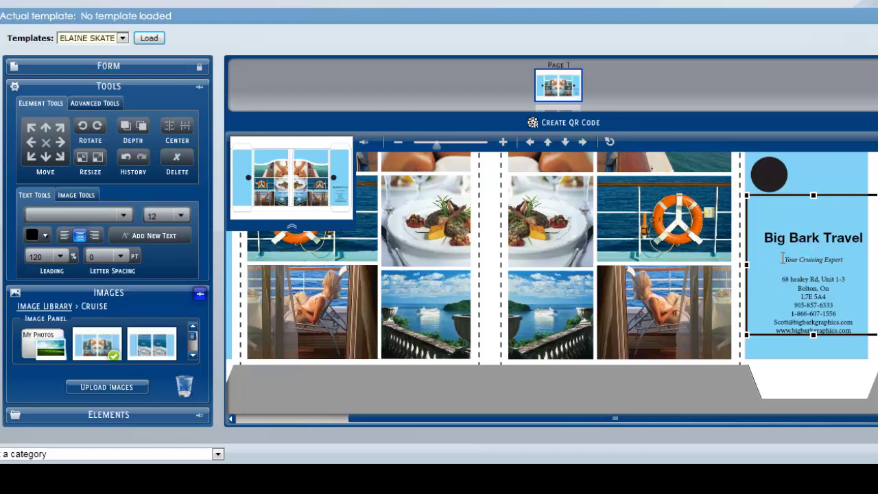
left_click(122, 216)
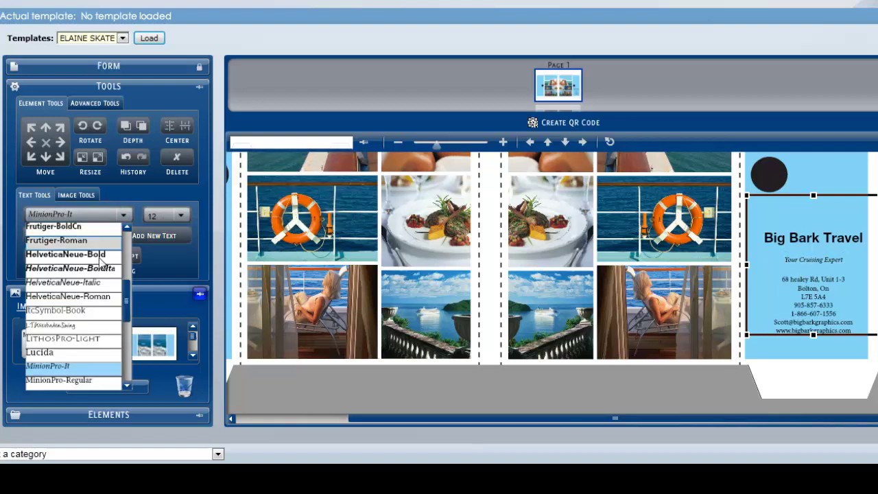
left_click(90, 289)
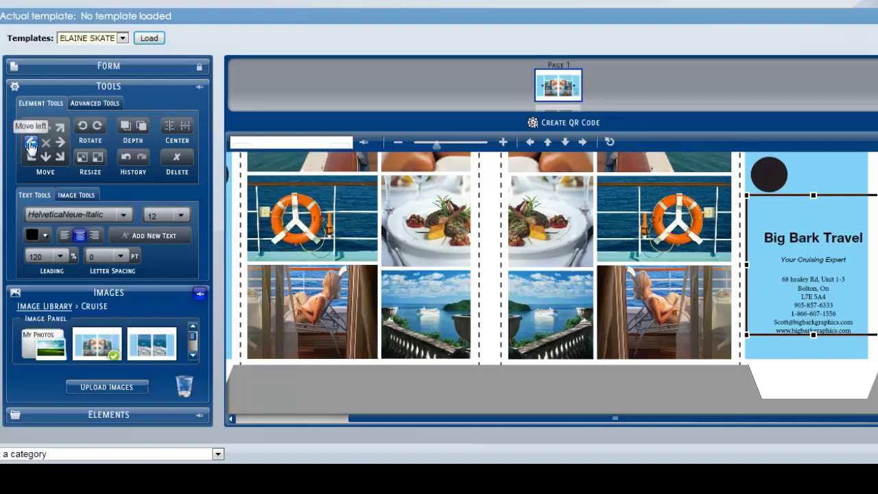
Nudge the Big Bark Travel text five steps to the left.
left_click(30, 142)
left_click(30, 143)
left_click(30, 143)
left_click(31, 143)
left_click(30, 142)
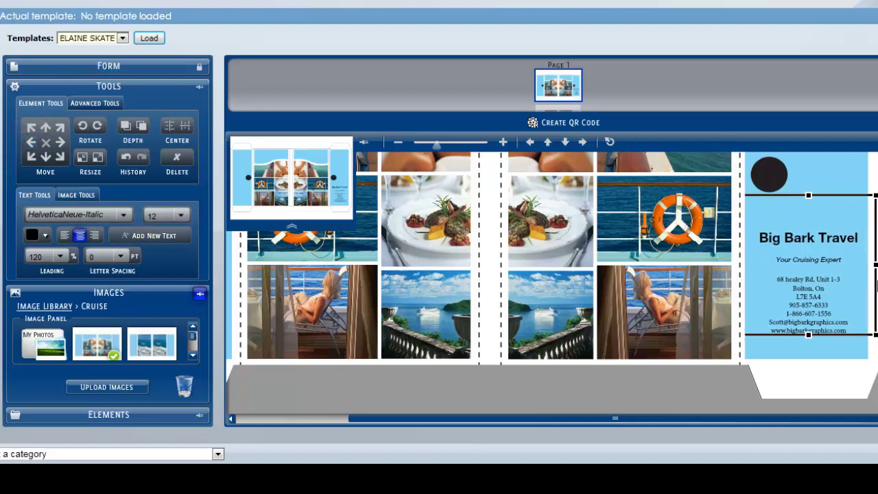
Colour the whole contact text block dark blue #000066.
left_click_drag(758, 235, 855, 334)
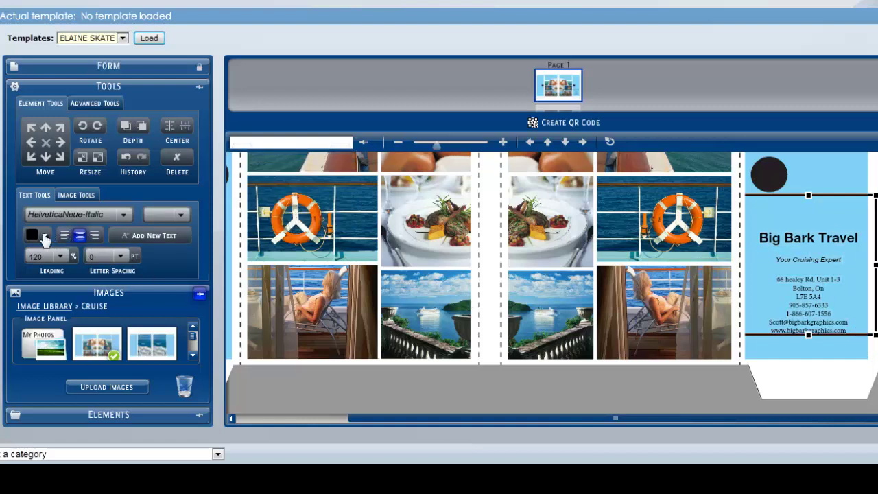
left_click(44, 236)
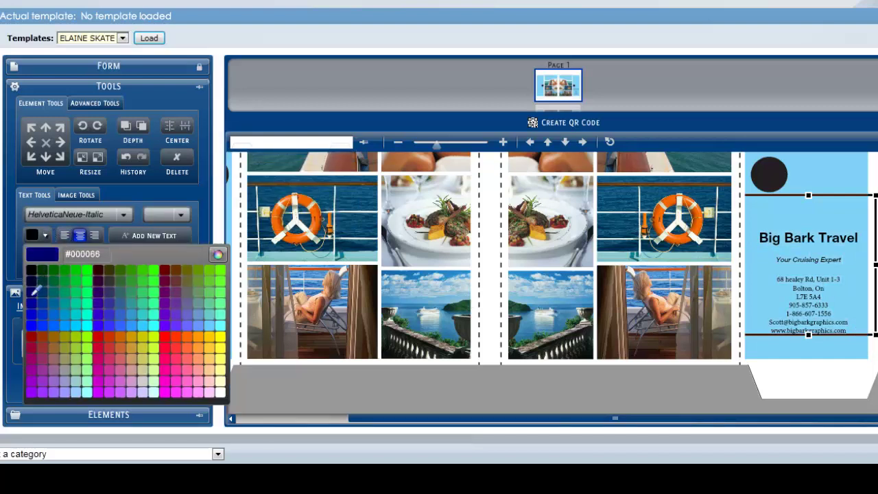
left_click(33, 292)
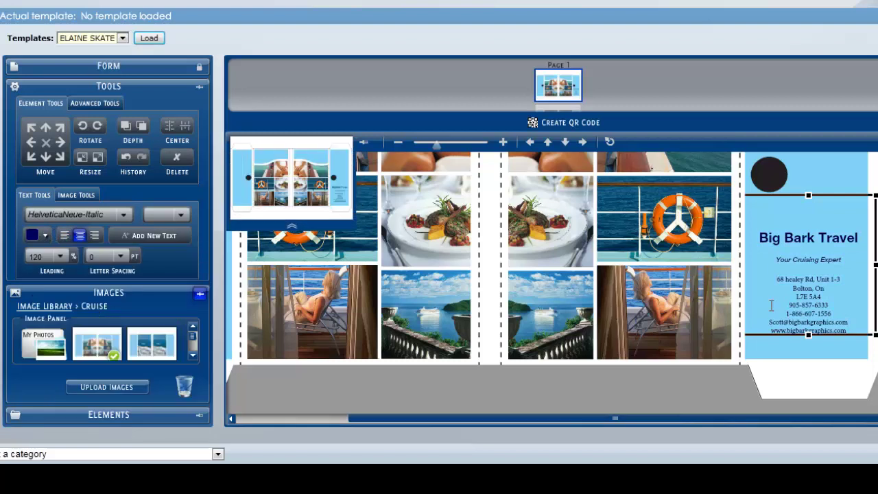
left_click(829, 178)
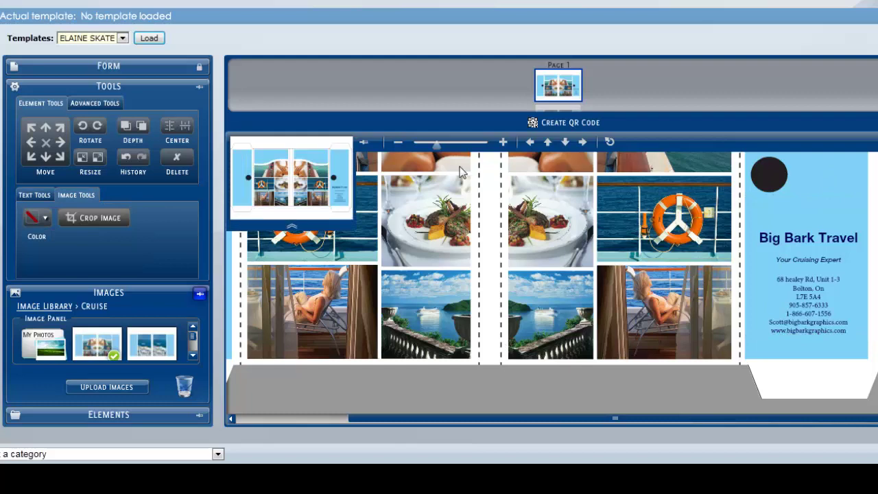
Zoom out to the full jacket and browse the expanded My Photos image collection.
left_click_drag(436, 147, 418, 146)
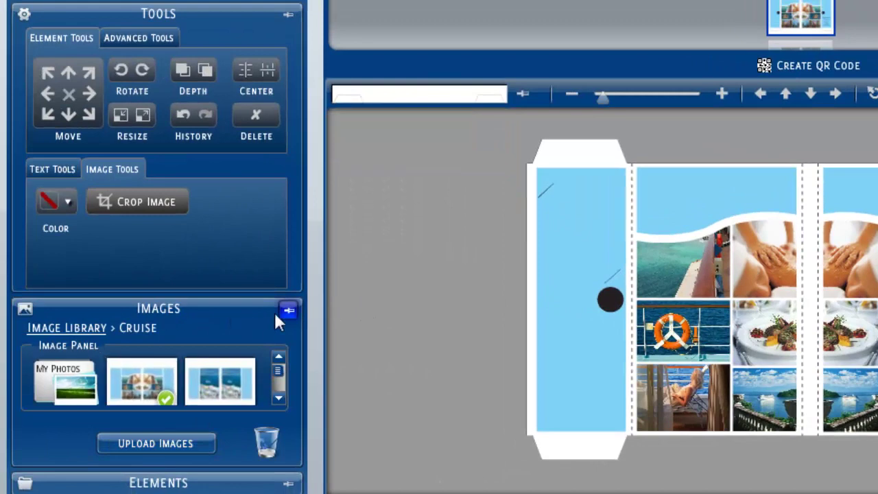
left_click(288, 310)
left_click(287, 456)
left_click(64, 118)
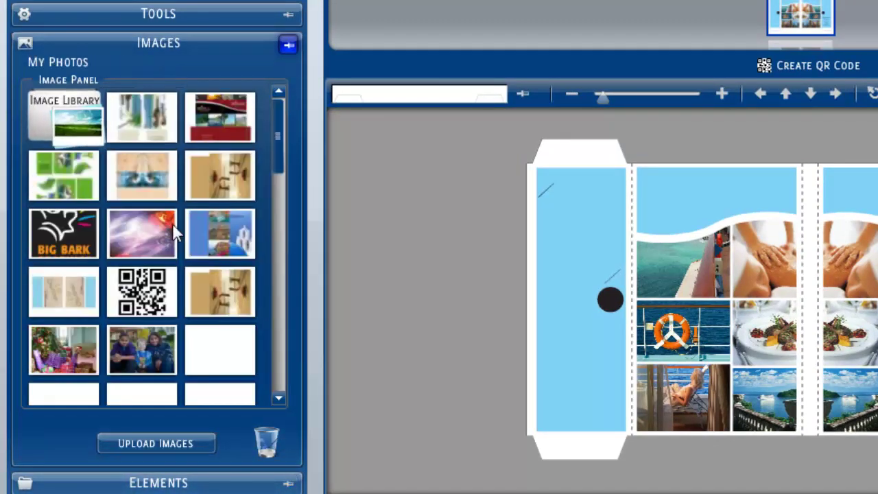
left_click(278, 399)
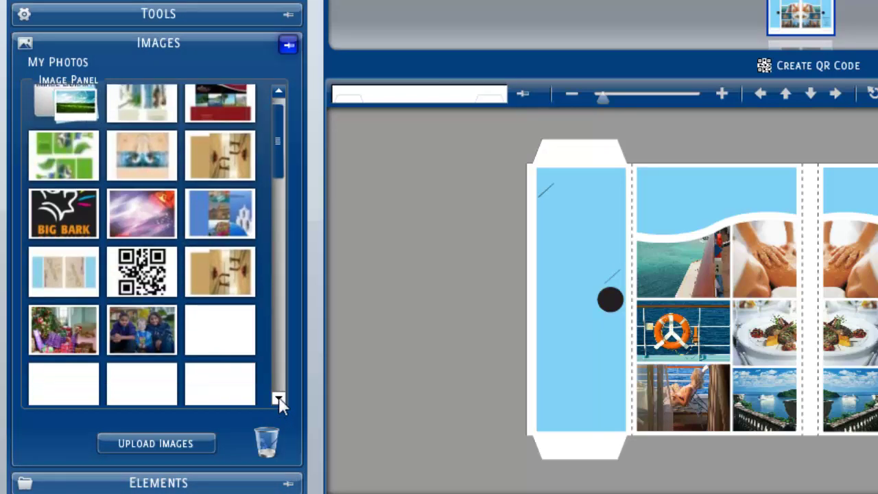
left_click_drag(278, 399, 279, 398)
left_click_drag(284, 363, 284, 140)
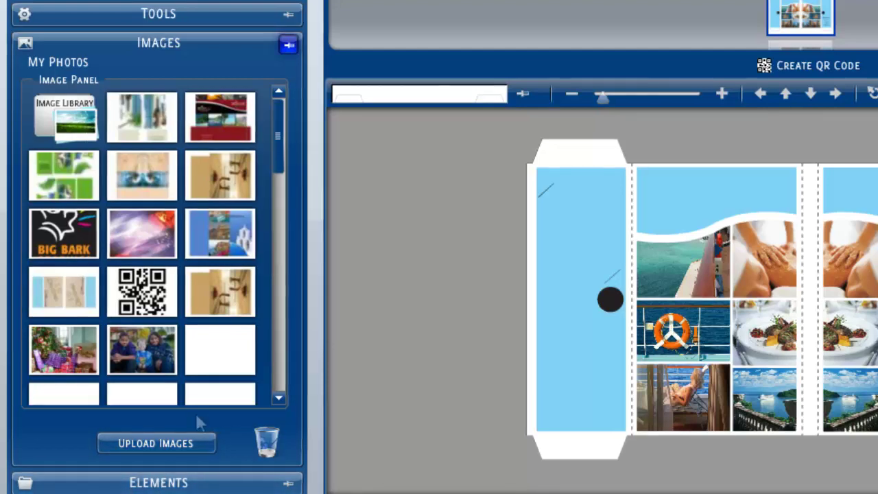
Upload the head-shot photo file from the computer into My Photos.
left_click(155, 445)
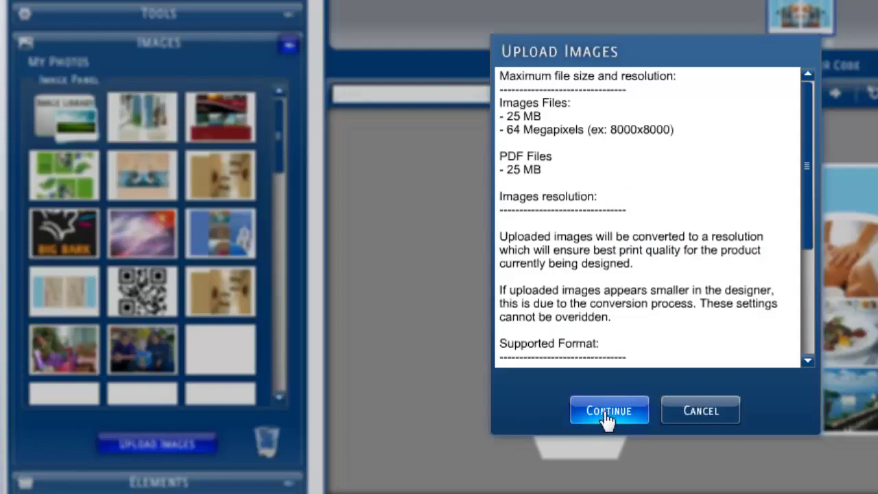
left_click(608, 416)
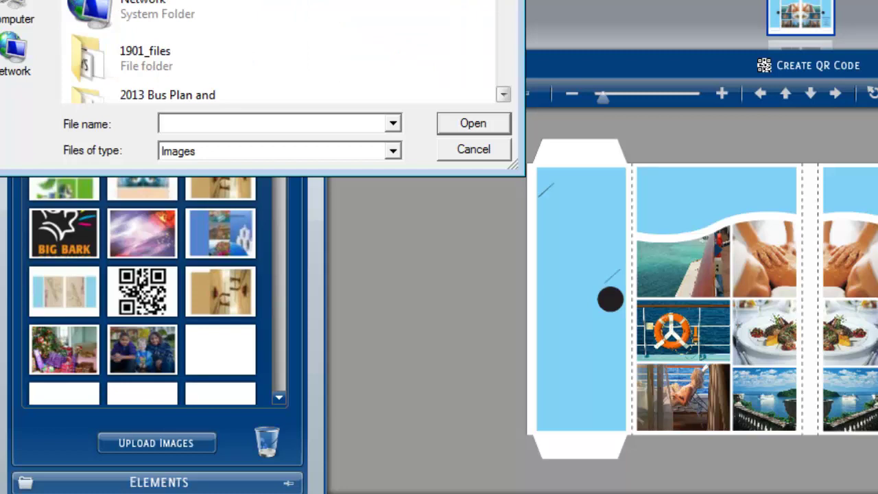
scroll(505, 24, "down", 10)
scroll(500, 23, "down", 3)
scroll(501, 23, "down", 5)
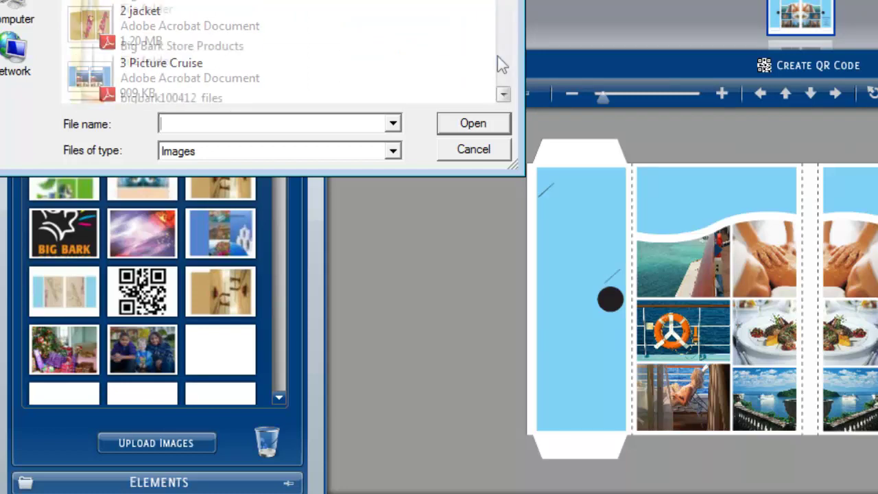
scroll(502, 21, "down", 10)
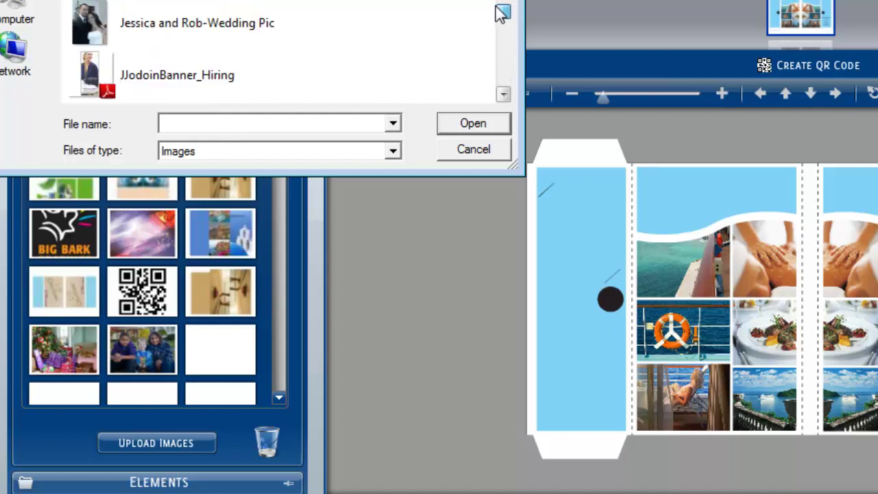
scroll(497, 48, "up", 3)
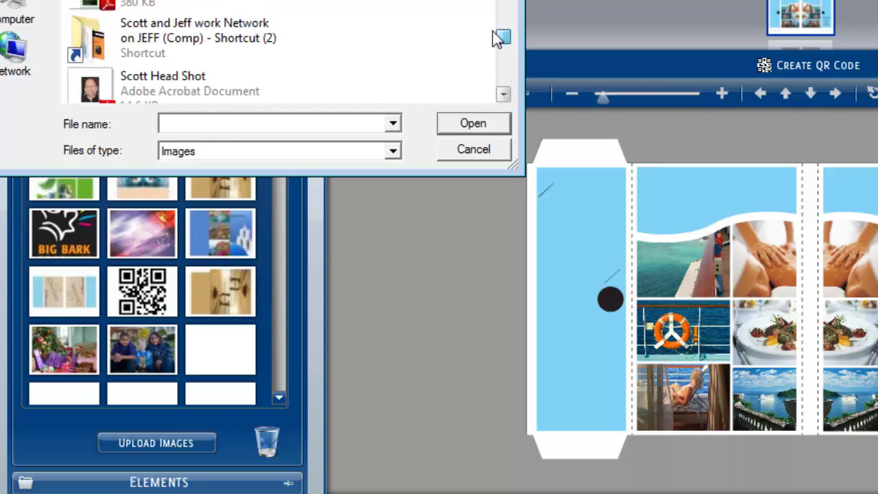
double_click(111, 58)
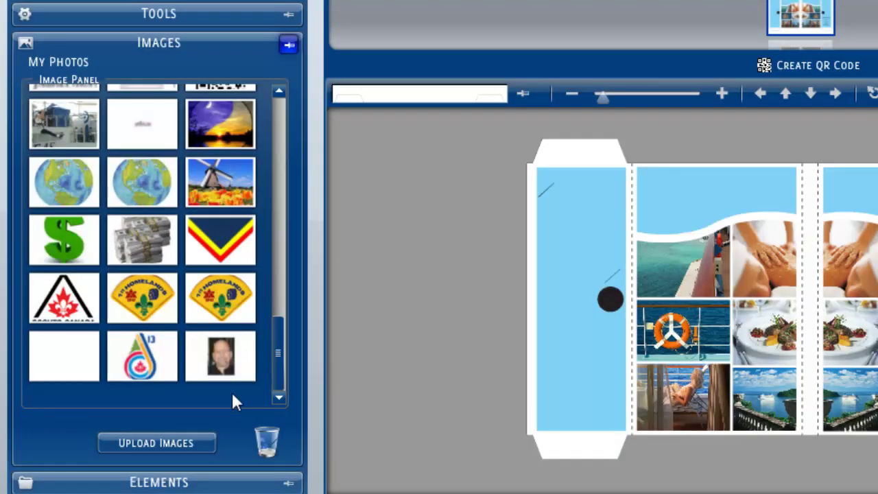
Put the head-shot on the left blue flap, scale it down four steps, and move it near the top.
left_click(226, 362)
left_click_drag(326, 382, 568, 230)
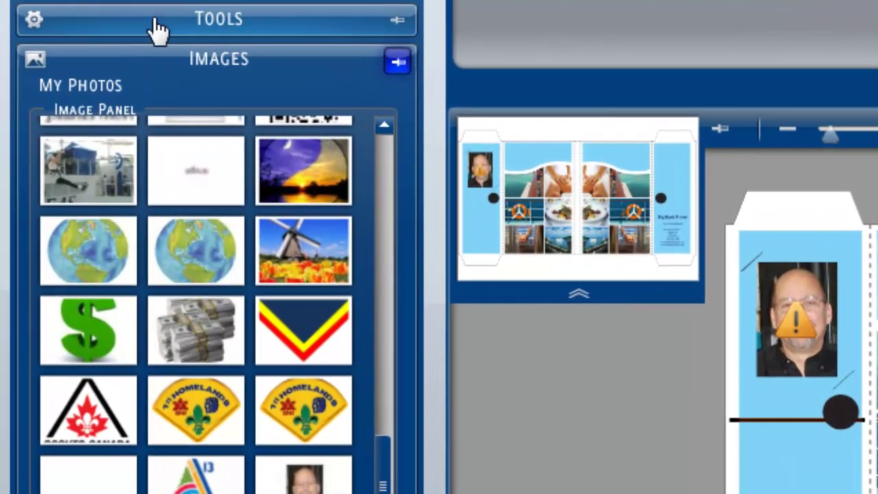
left_click(156, 30)
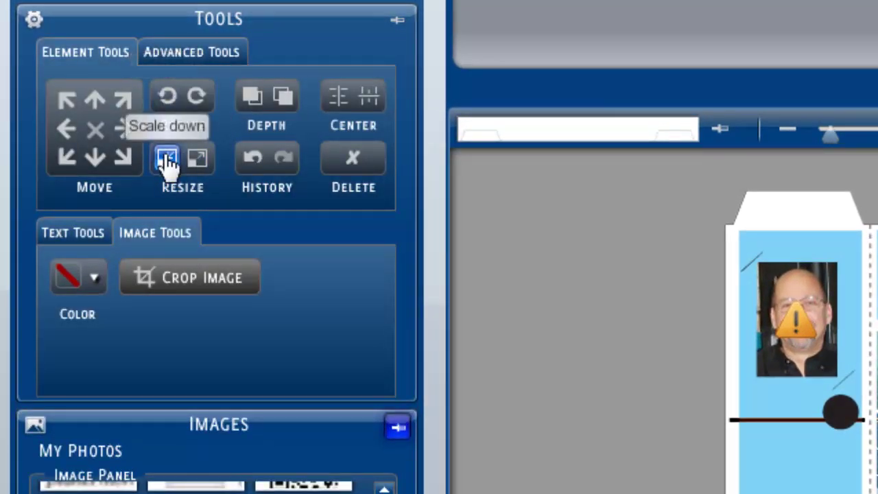
left_click(167, 159)
left_click(167, 160)
left_click(167, 159)
left_click(166, 159)
mouse_move(807, 328)
left_mouse_down()
mouse_move(799, 307)
mouse_move(805, 318)
left_mouse_up()
left_click(772, 483)
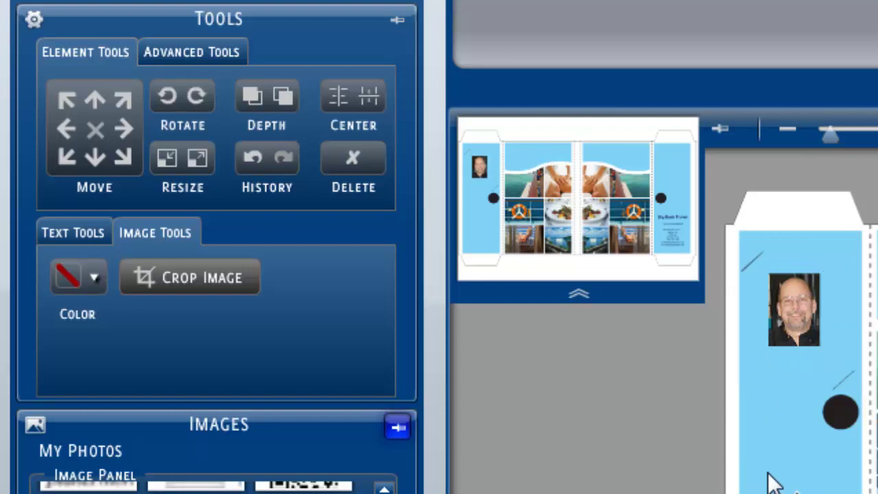
Fit the 'Thank you for your booking' text box under the head-shot at size 20.
left_click(75, 234)
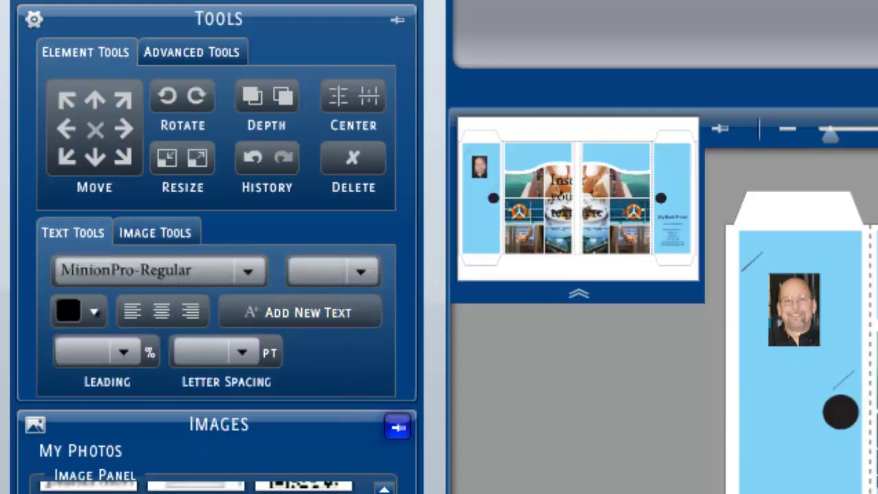
left_click_drag(875, 412, 744, 420)
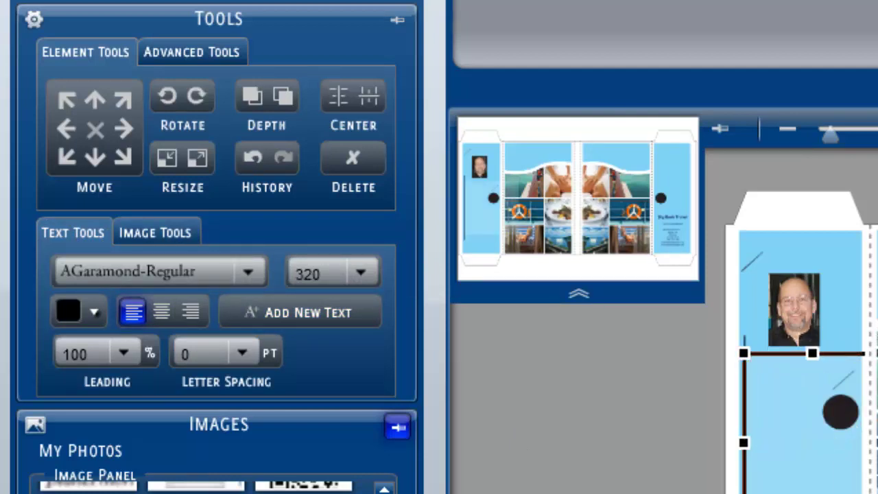
left_click_drag(803, 491, 806, 384)
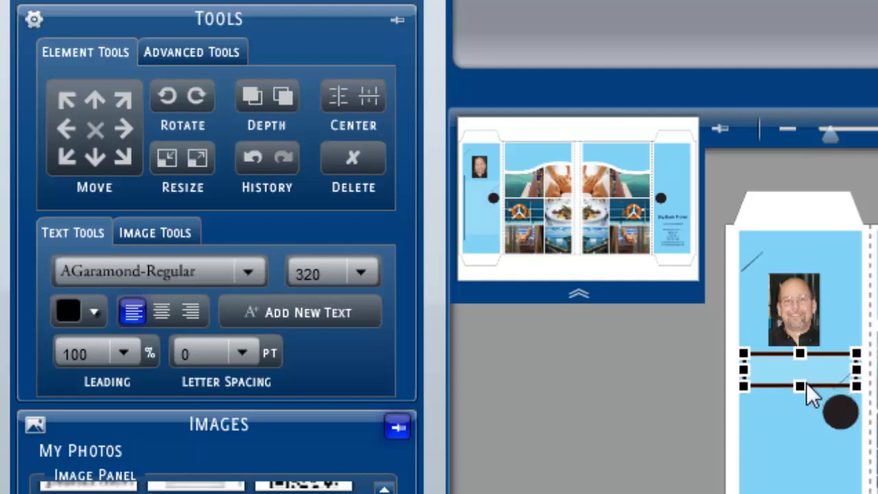
left_click(361, 271)
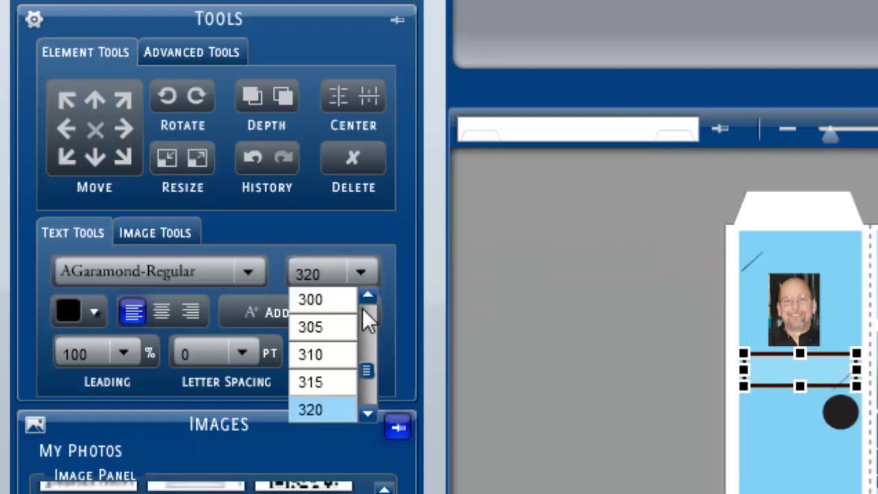
left_click_drag(364, 313, 367, 295)
left_click(314, 319)
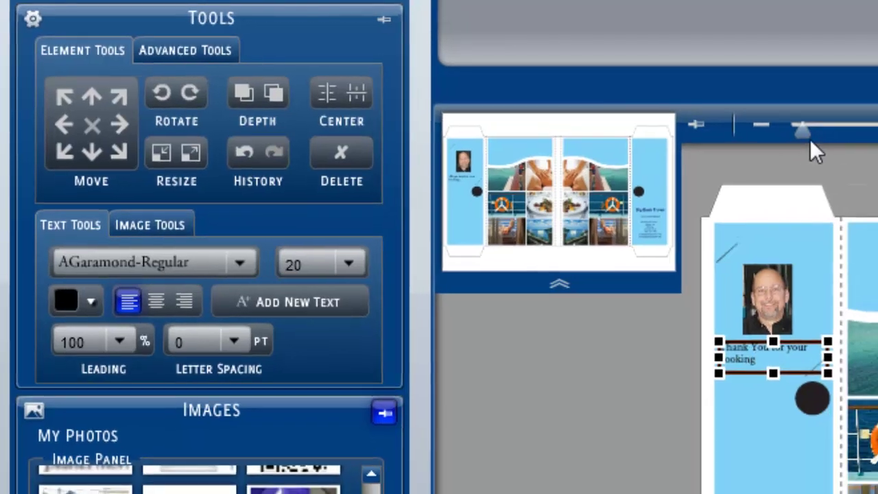
Zoom in on the thank-you note, select all its text and set the size to 15.
left_click_drag(830, 134, 849, 132)
left_click_drag(729, 112, 741, 113)
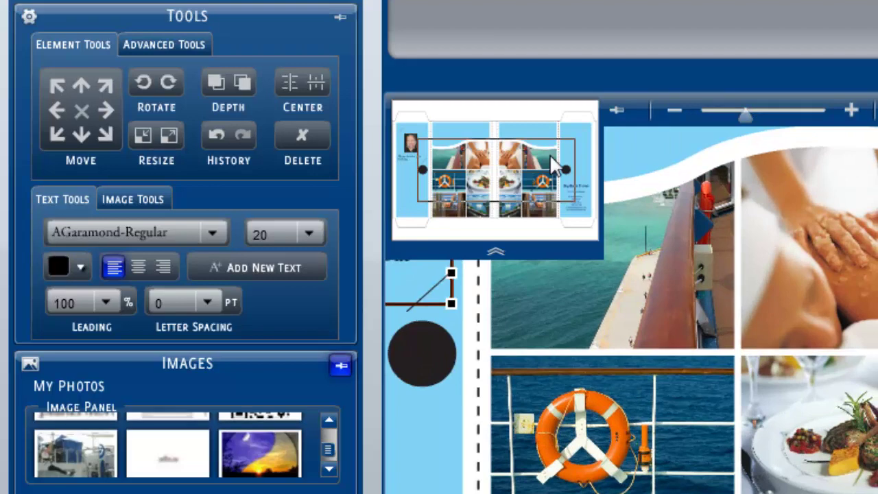
left_click_drag(551, 156, 443, 149)
left_click(498, 248)
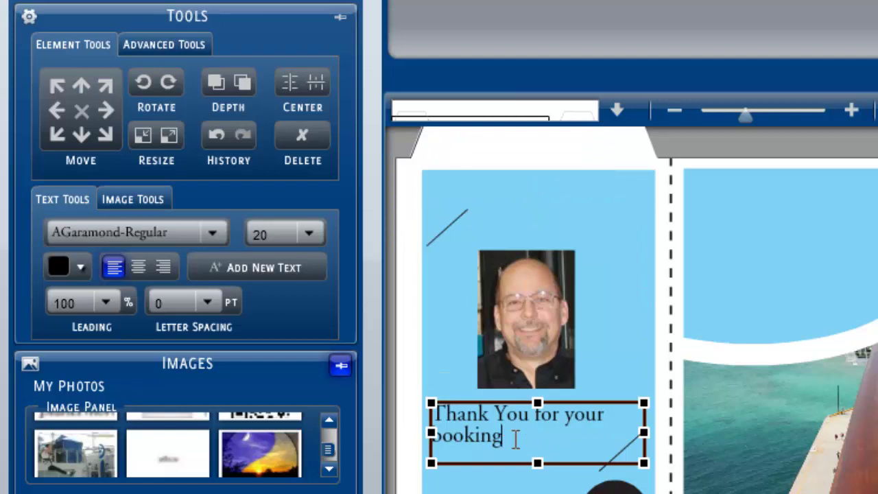
left_click_drag(503, 437, 455, 416)
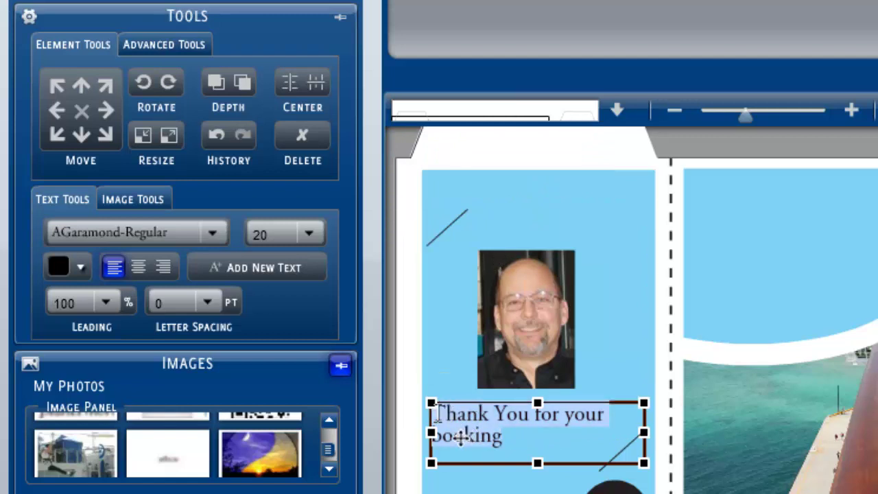
left_click(310, 235)
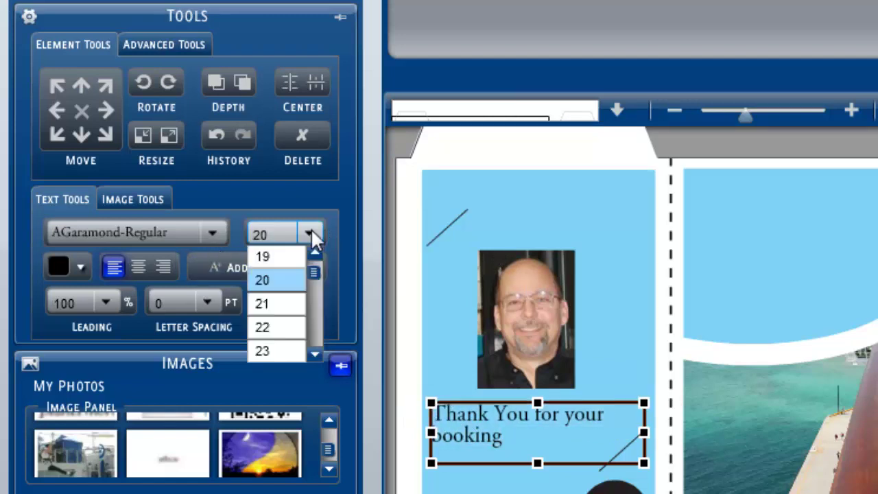
scroll(313, 268, "up", 4)
left_click(312, 256)
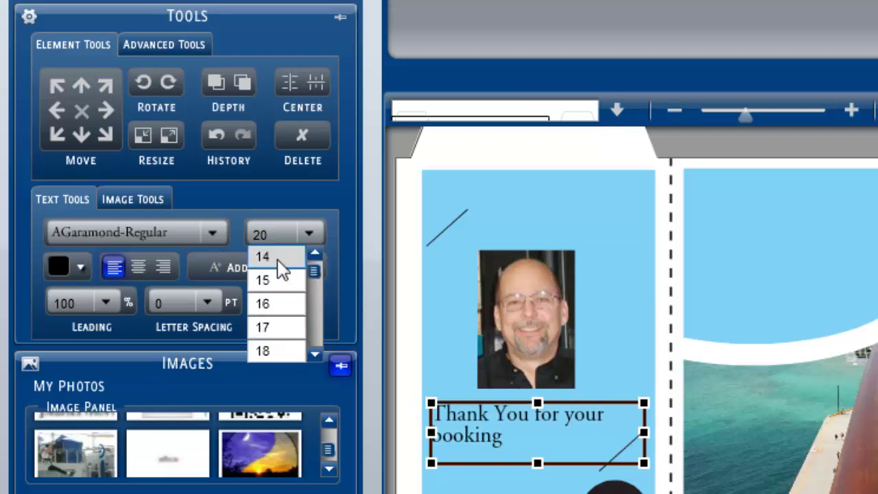
left_click(268, 279)
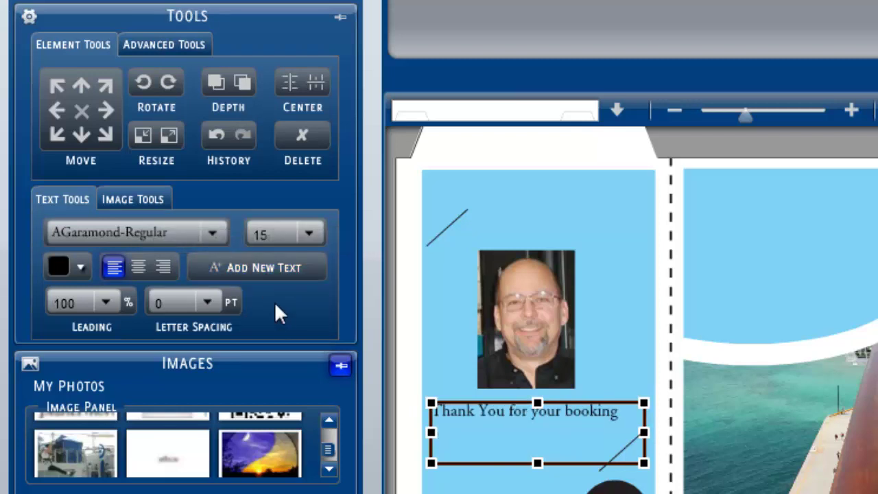
Change the note's font to Times New Roman Italic and nudge it five steps right.
left_click(210, 232)
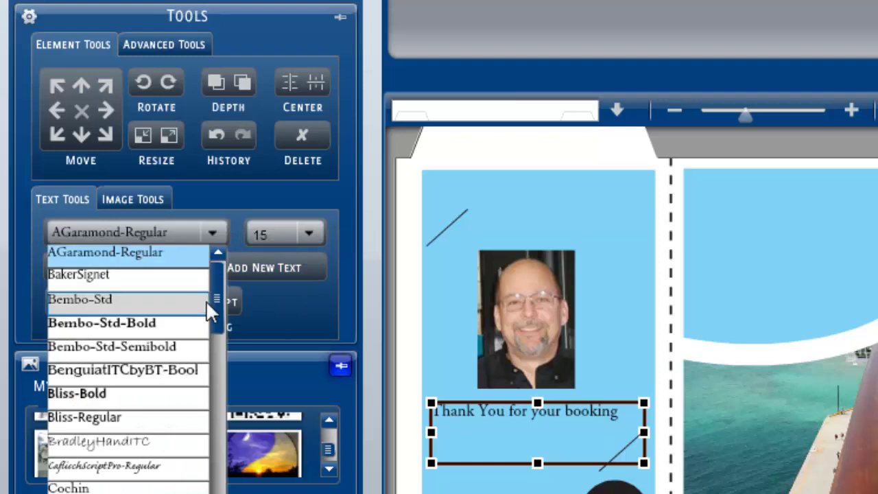
left_click_drag(212, 299, 202, 464)
left_click(152, 444)
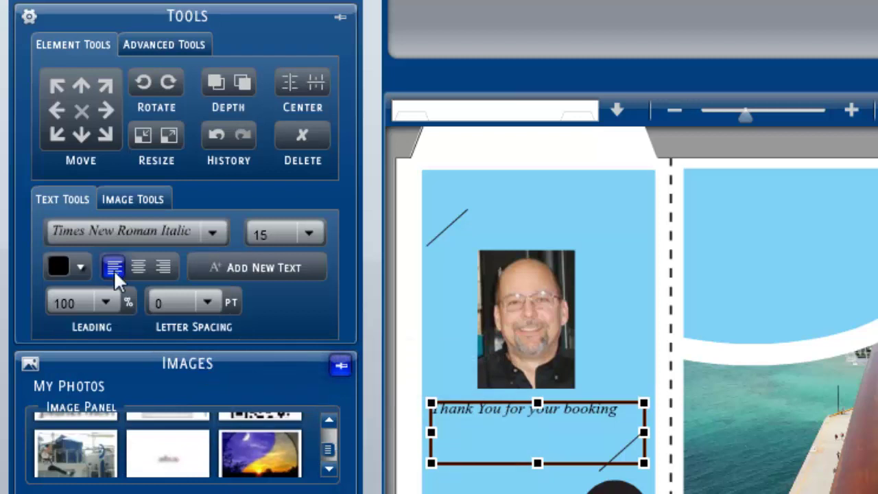
left_click(104, 111)
left_click(105, 111)
left_click(104, 111)
left_click(104, 111)
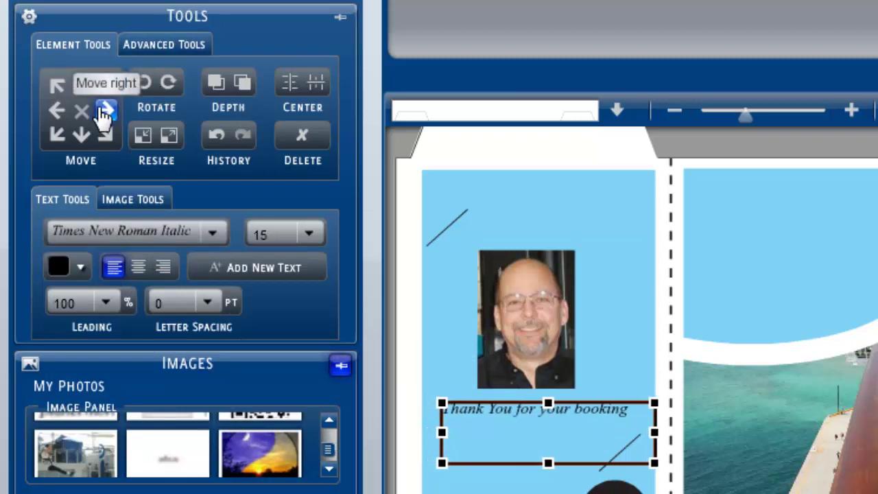
left_click(104, 111)
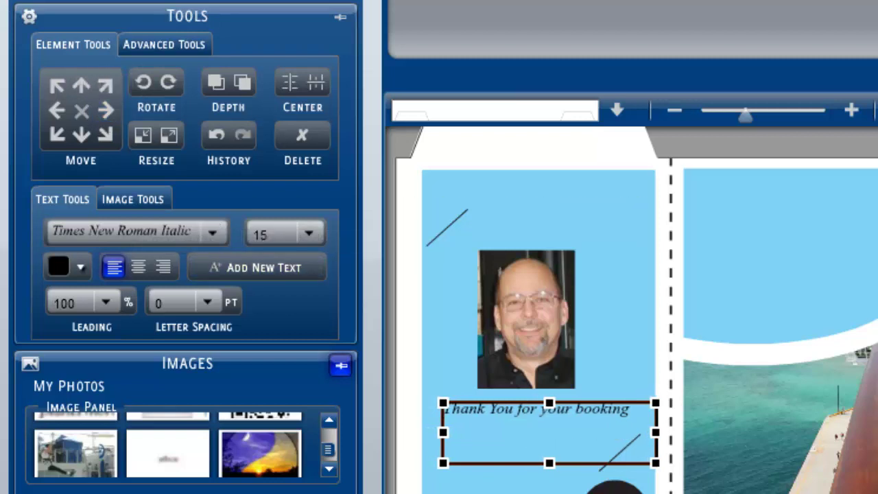
left_click(435, 430)
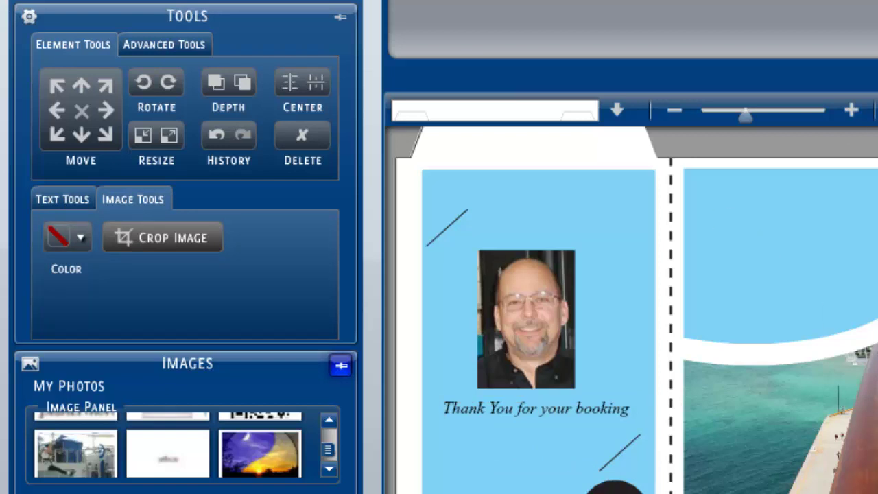
Add the BIG BARK logo from Images and drag it onto the first front panel.
left_click_drag(745, 112, 725, 115)
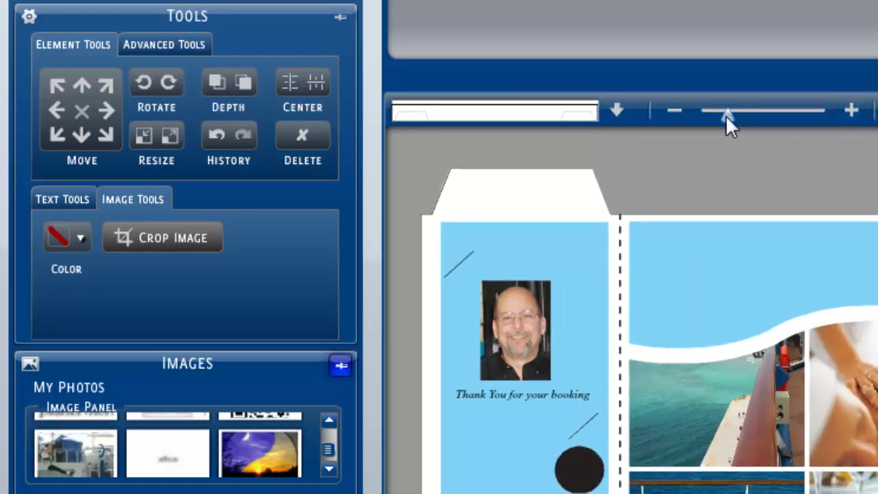
left_click(338, 367)
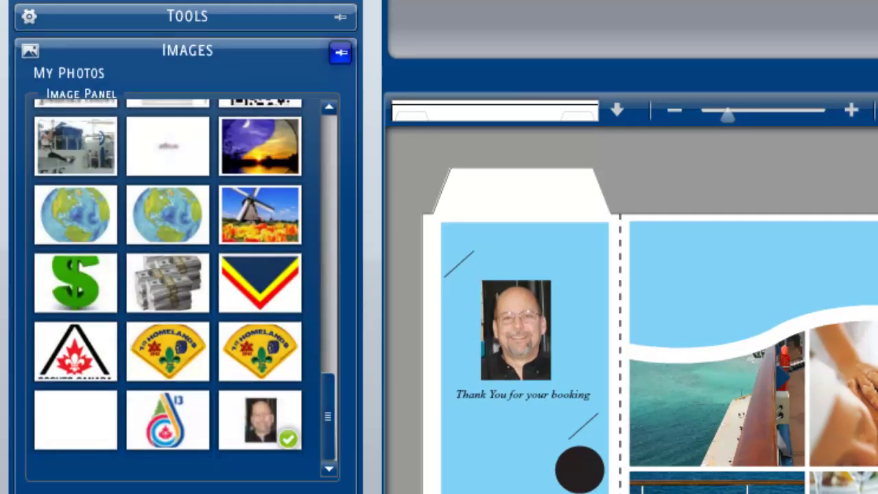
left_click_drag(329, 435, 336, 168)
left_click(89, 274)
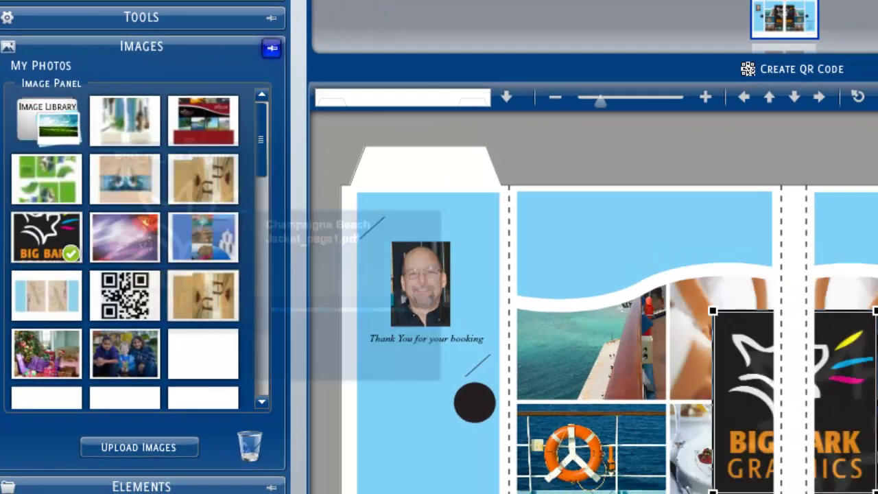
left_click_drag(778, 431, 567, 284)
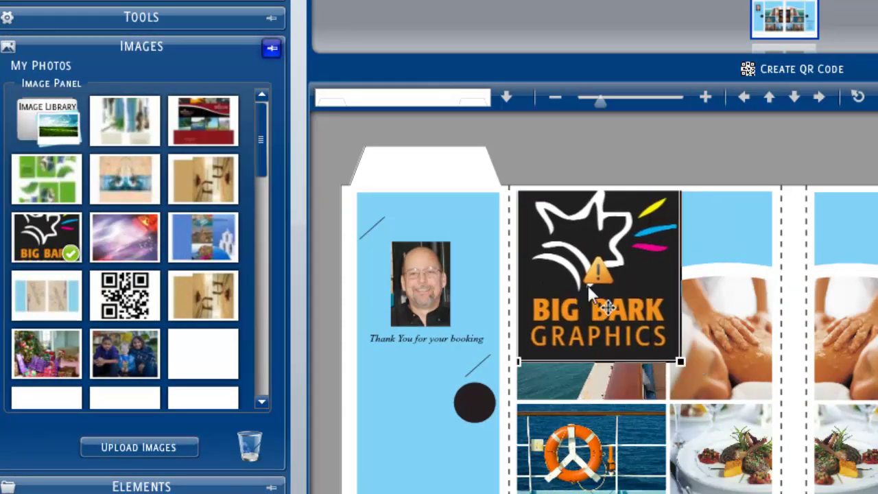
Scale the logo down six steps and position it in the blue area at the panel top.
left_click(137, 21)
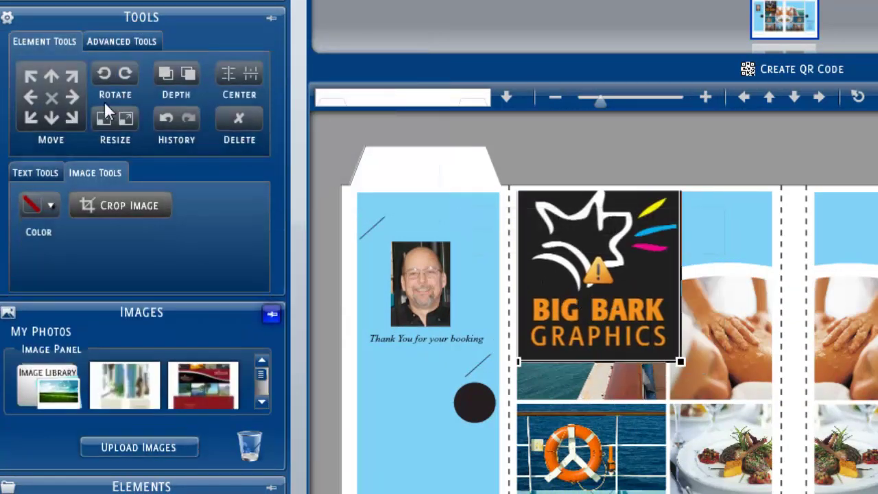
left_click(103, 120)
left_click(103, 120)
left_click(104, 120)
left_click(103, 120)
left_click(104, 120)
left_click(103, 120)
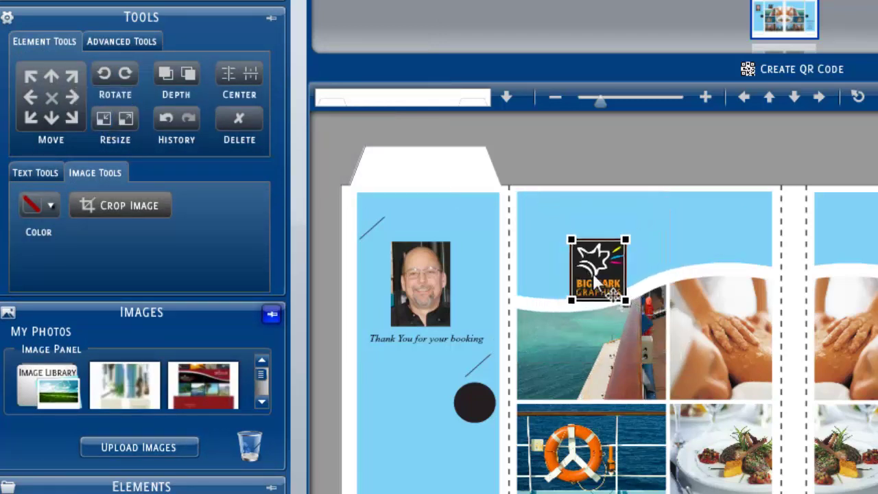
left_click_drag(597, 281, 558, 249)
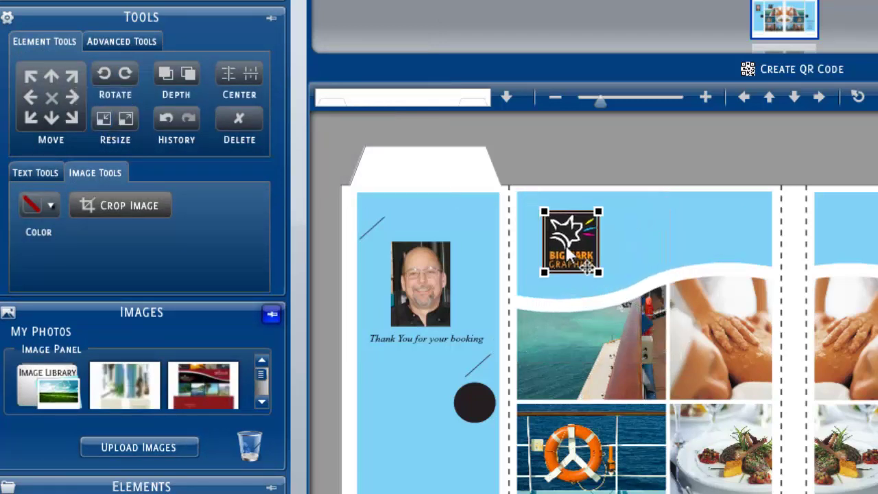
left_click_drag(568, 249, 562, 252)
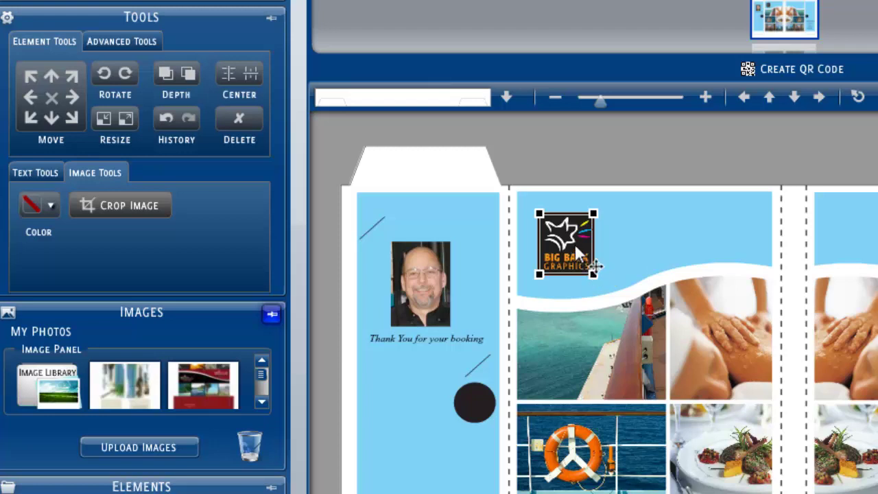
left_click_drag(576, 251, 578, 249)
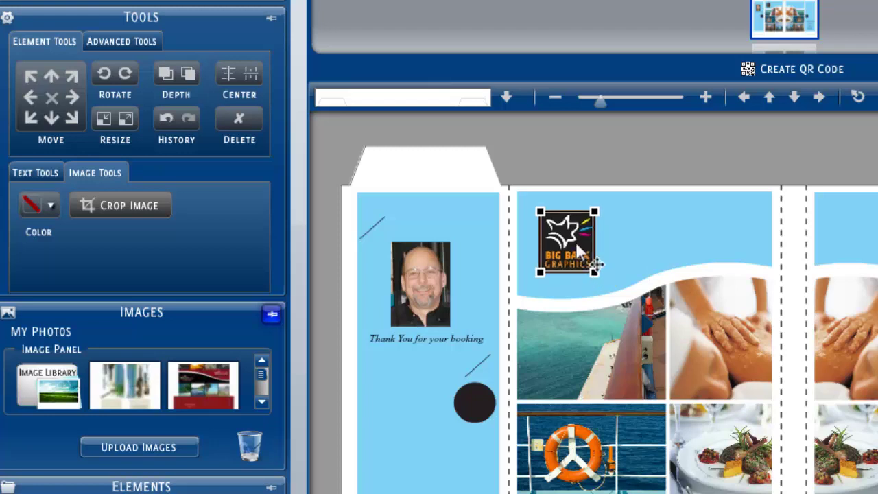
left_click(623, 261)
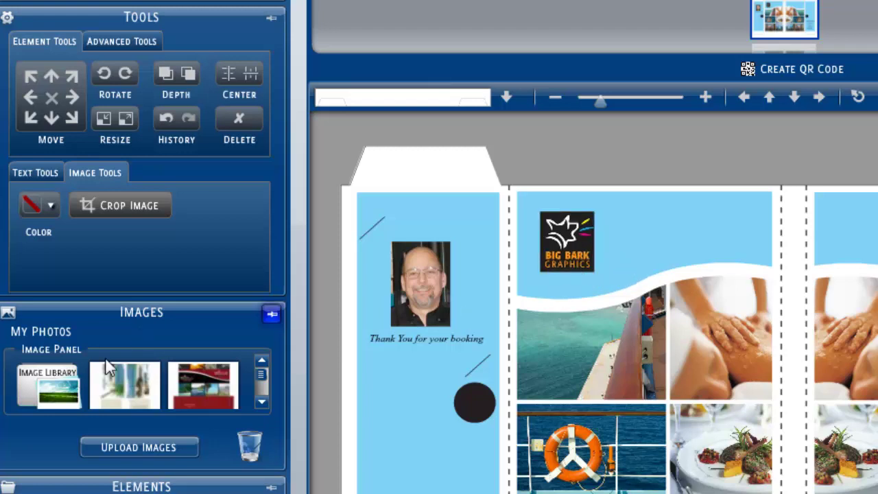
Add a second copy of the Big Bark logo onto the second front panel.
left_click(272, 317)
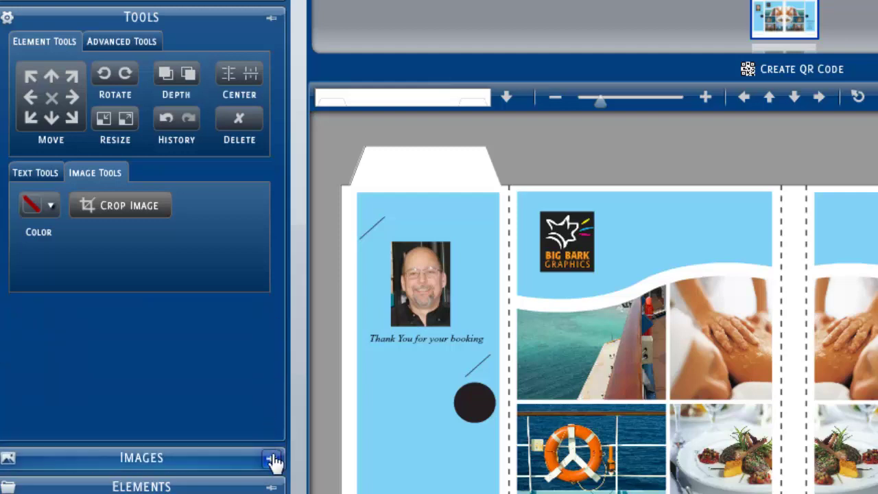
left_click(274, 461)
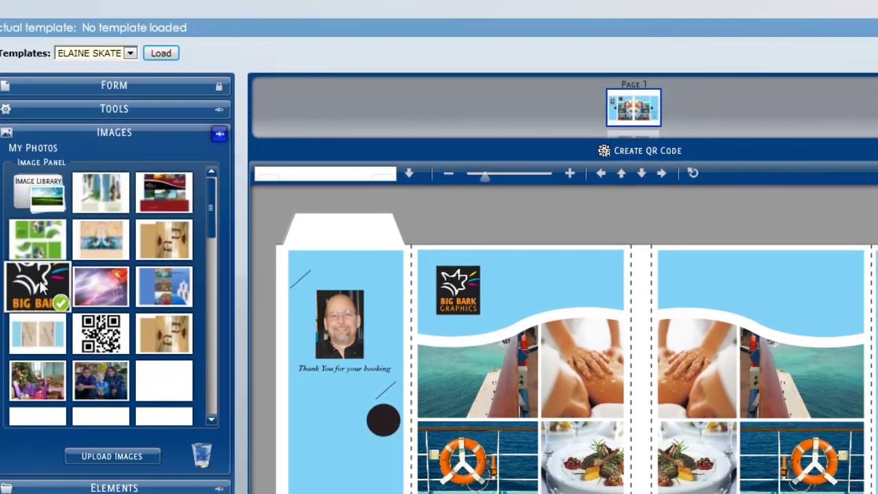
double_click(41, 261)
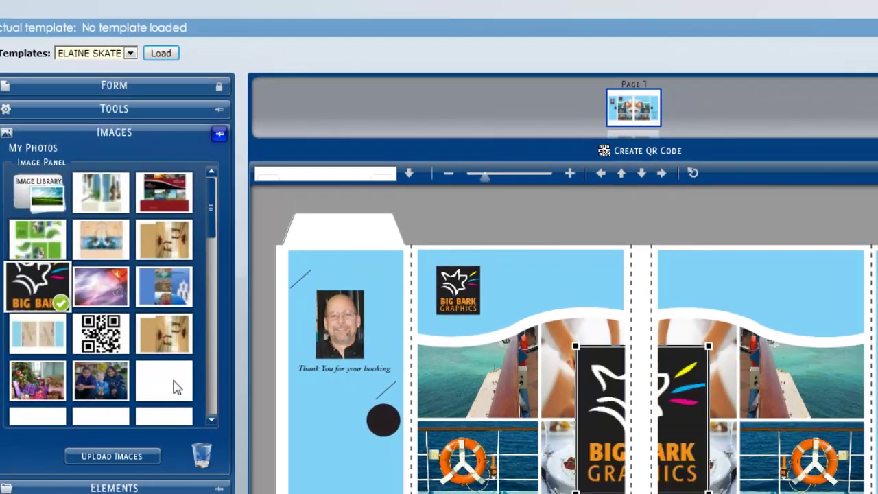
left_click_drag(686, 435, 857, 335)
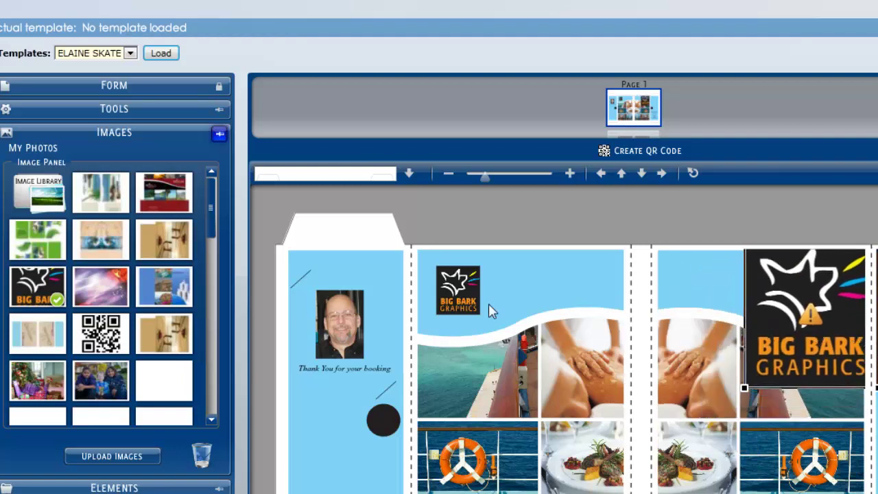
Scale the second logo down six steps and set it beside the first logo.
left_click(96, 110)
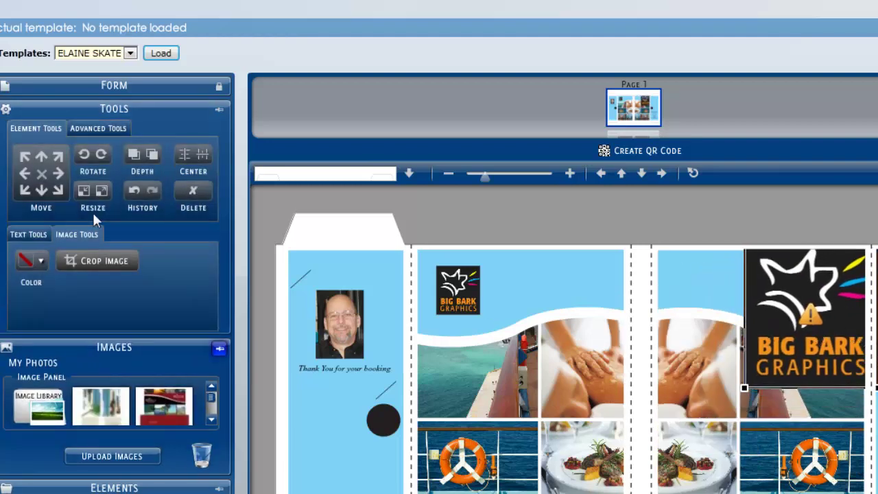
left_click(82, 193)
left_click(83, 192)
left_click(82, 192)
left_click(82, 192)
left_click(83, 192)
left_click(82, 192)
left_click(83, 192)
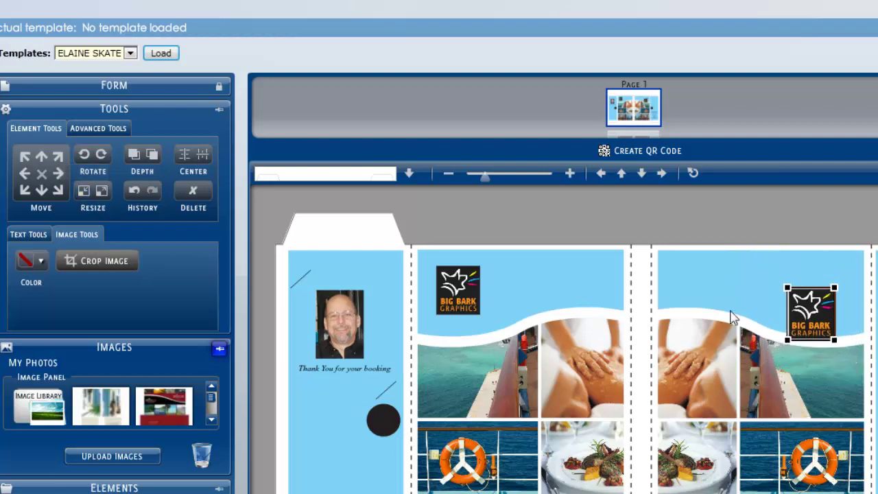
left_click_drag(821, 323, 532, 296)
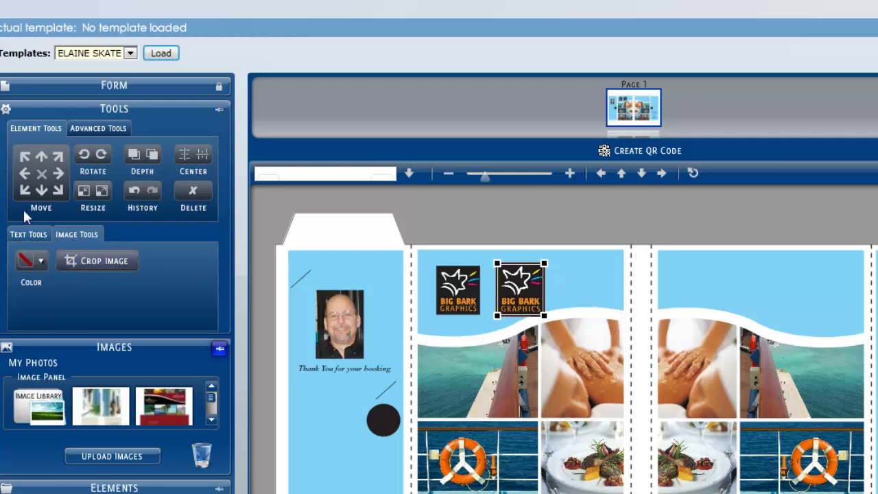
Shrink it four more steps to match, then place it at the right front panel's top-right.
left_click(82, 192)
left_click(82, 192)
left_click(83, 192)
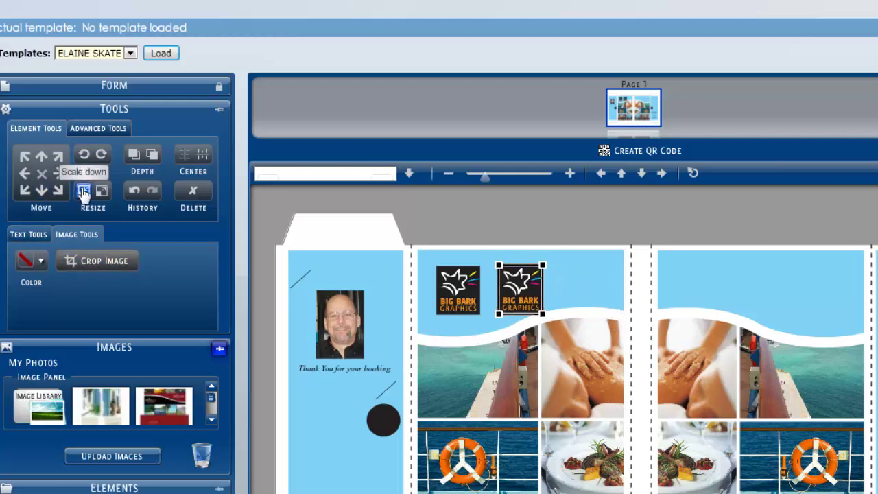
left_click(82, 192)
left_click_drag(525, 295, 831, 298)
left_click(747, 281)
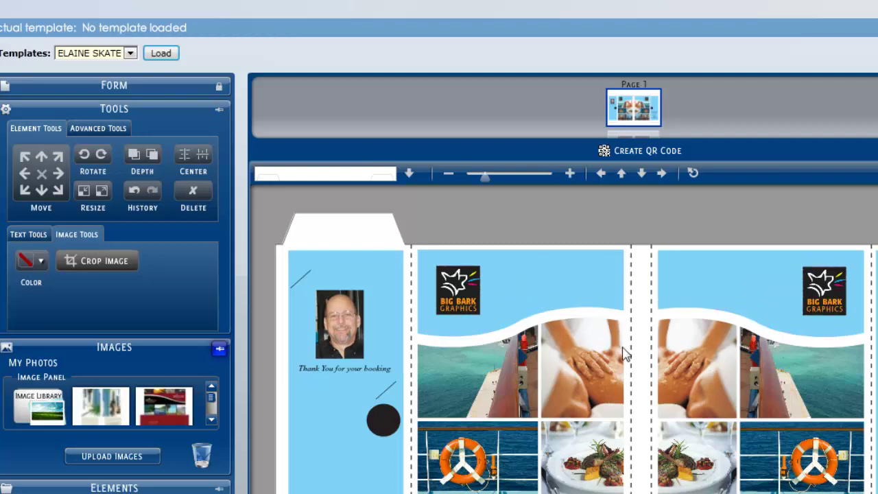
scroll(623, 353, "down", 3)
scroll(482, 157, "up", 3)
mouse_move(488, 176)
left_mouse_down()
mouse_move(511, 179)
mouse_move(474, 181)
left_mouse_up()
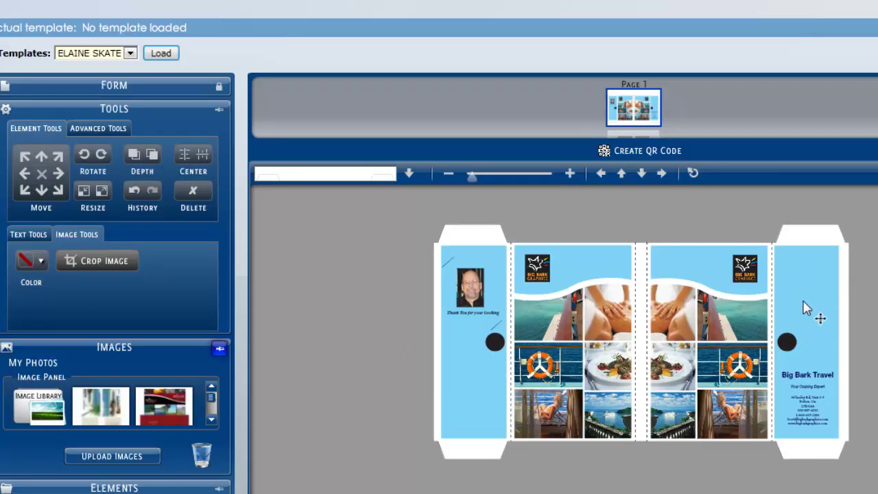
left_click(632, 153)
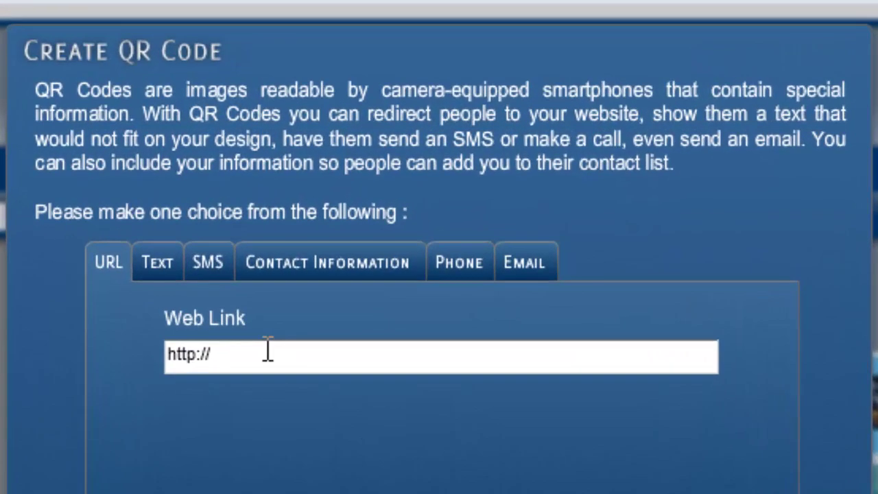
left_click(268, 351)
type("www.b")
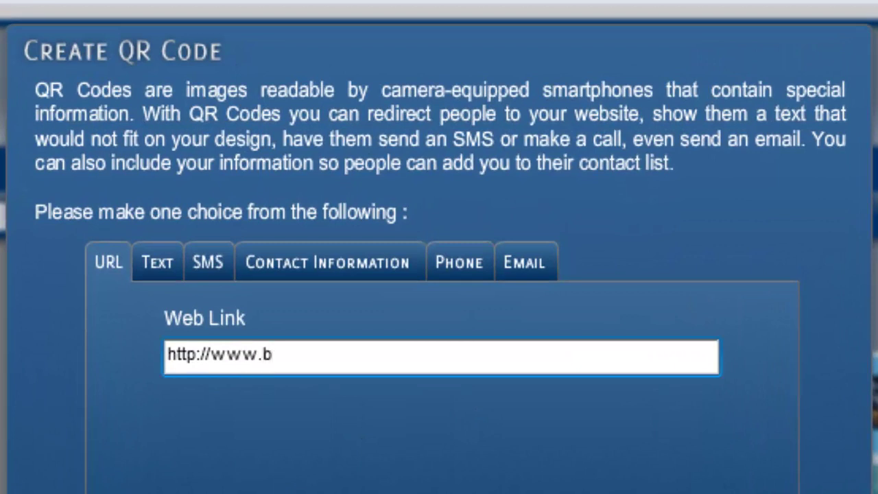
type("igbarkgra")
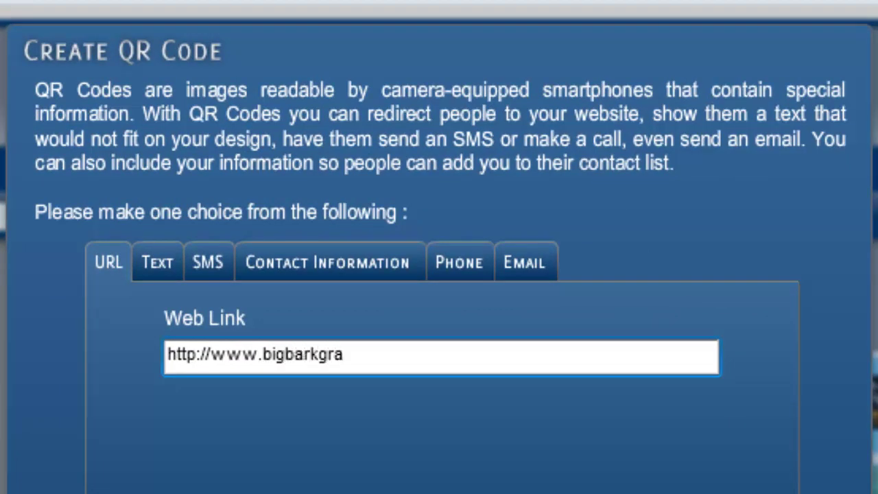
type("phics")
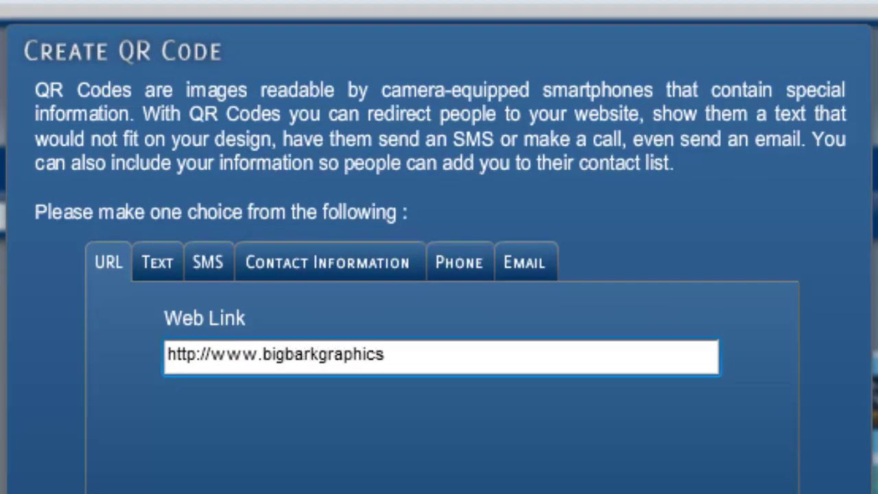
type(",")
key("BackSpace")
type(".com")
key("Return")
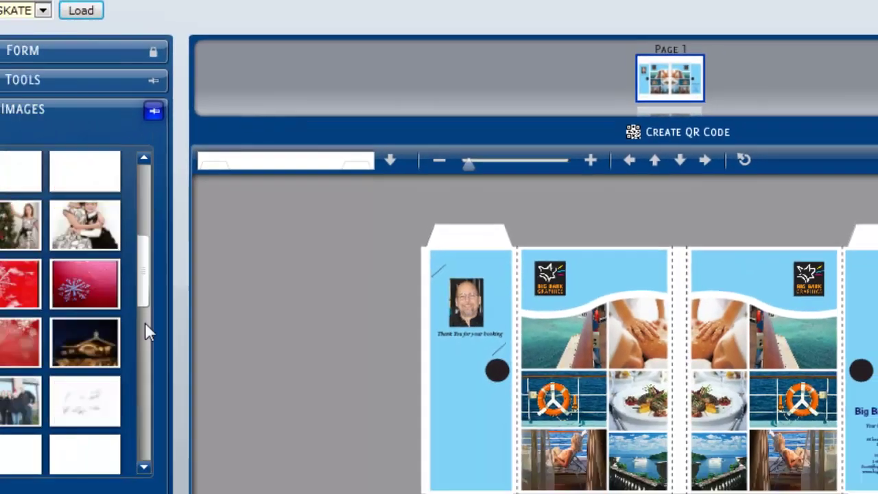
Drag the QR code onto the jacket, scale it down four steps, and set it atop the Big Bark Travel panel.
scroll(237, 386, "down", 5)
left_click_drag(56, 360, 855, 317)
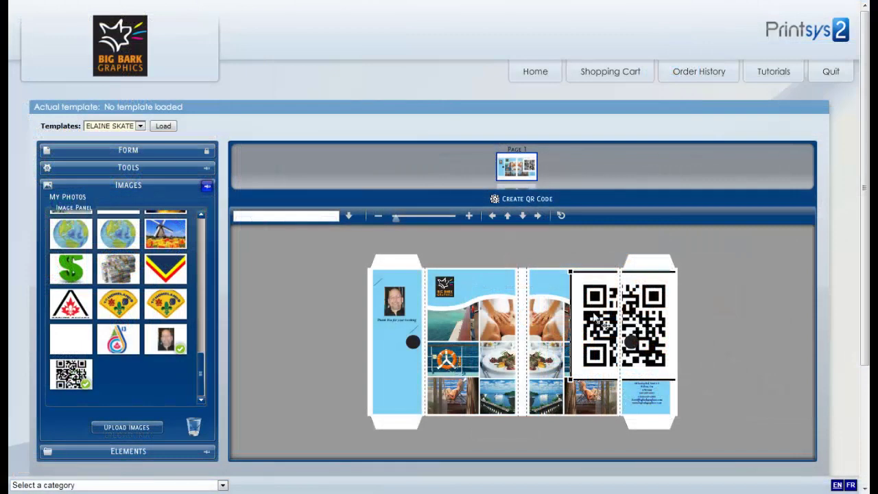
left_click(139, 167)
left_click(105, 229)
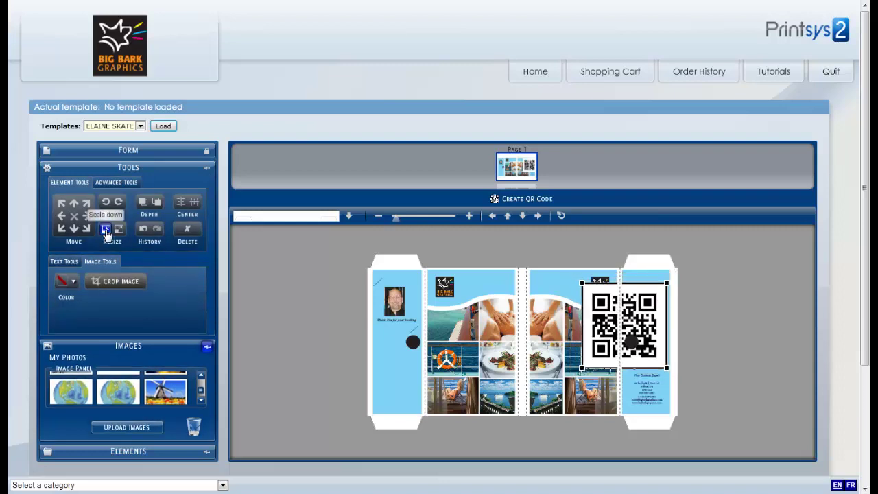
left_click(105, 229)
left_click(105, 229)
left_click(105, 229)
left_click_drag(640, 327, 660, 308)
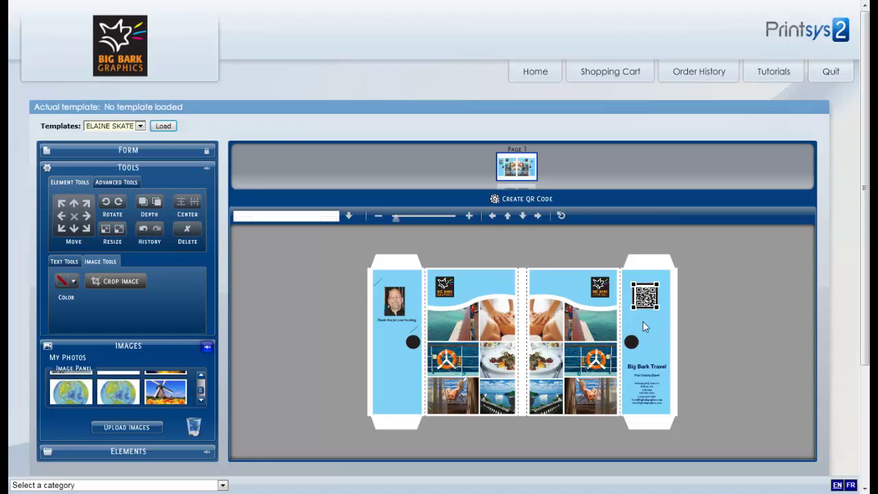
left_click(656, 335)
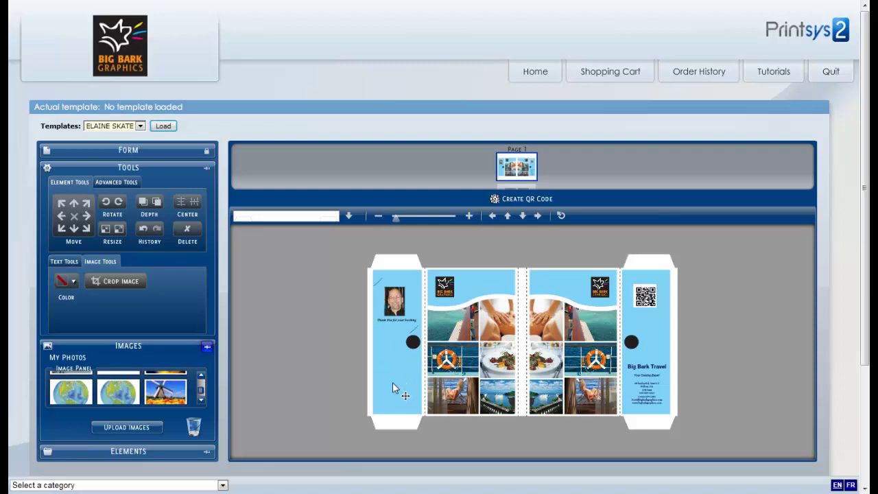
scroll(392, 385, "down", 2)
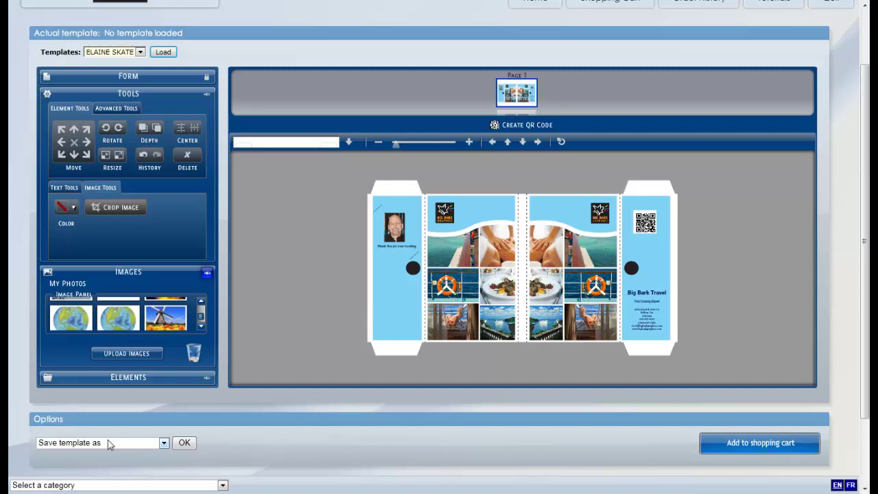
Save the design via Save template as under the name 'Cruise jacket'.
left_click(184, 444)
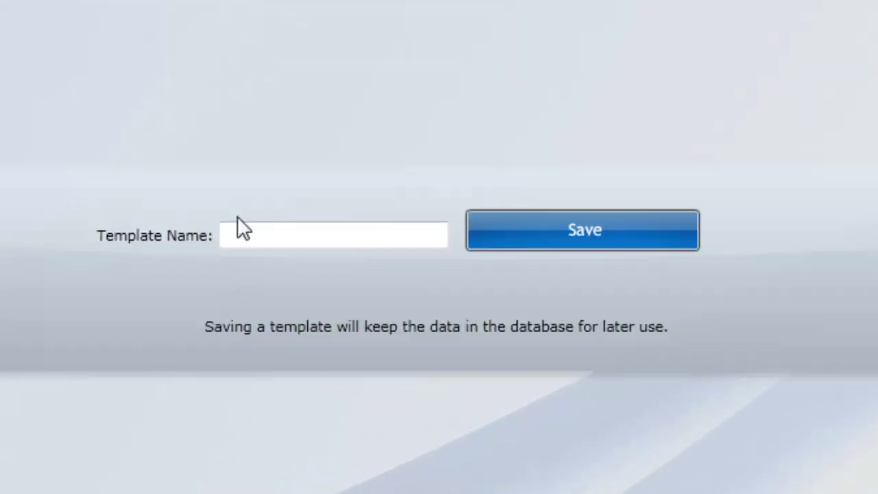
left_click(242, 233)
type("Cruise jacket")
left_click(535, 245)
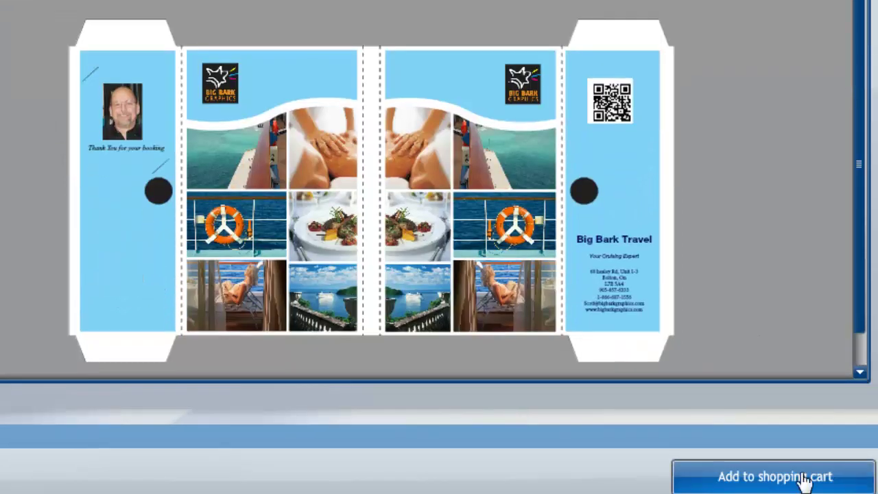
Add the jacket to the cart and review the 25-copy, $96.00 price.
left_click(798, 480)
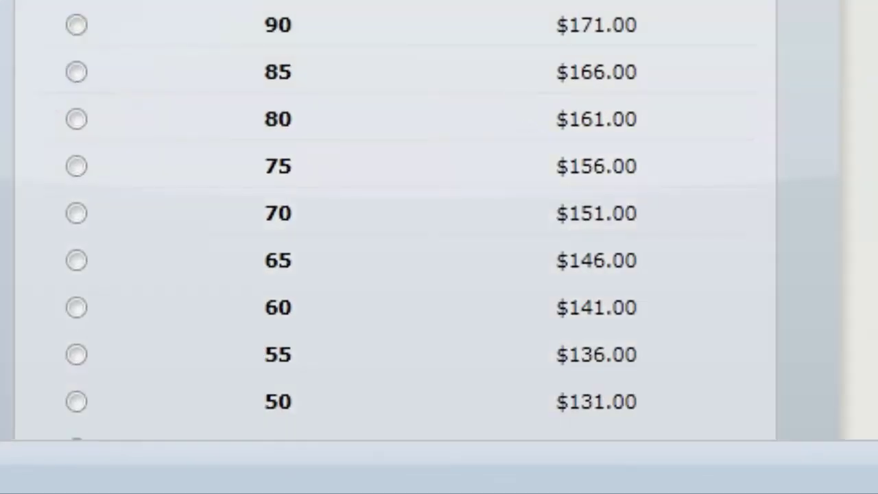
scroll(396, 220, "down", 4)
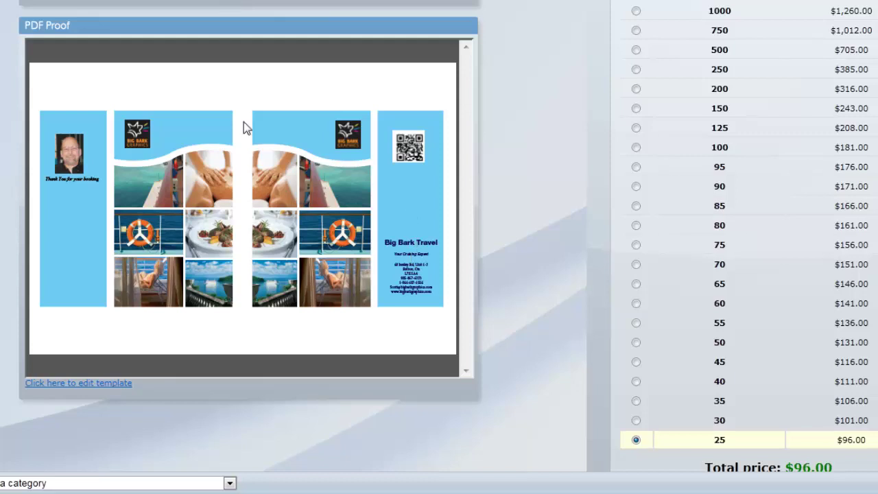
Attach the PDF proof to an email through Send Files and send a copy.
mouse_move(223, 310)
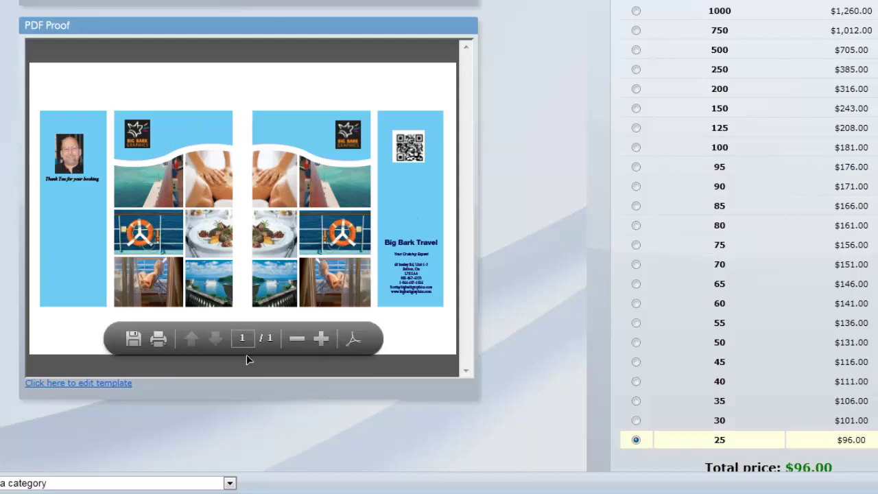
left_click(358, 337)
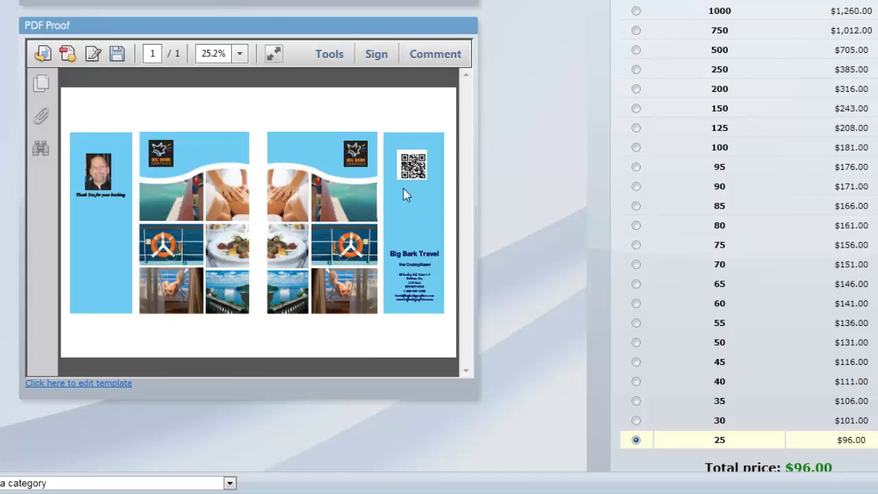
left_click(330, 55)
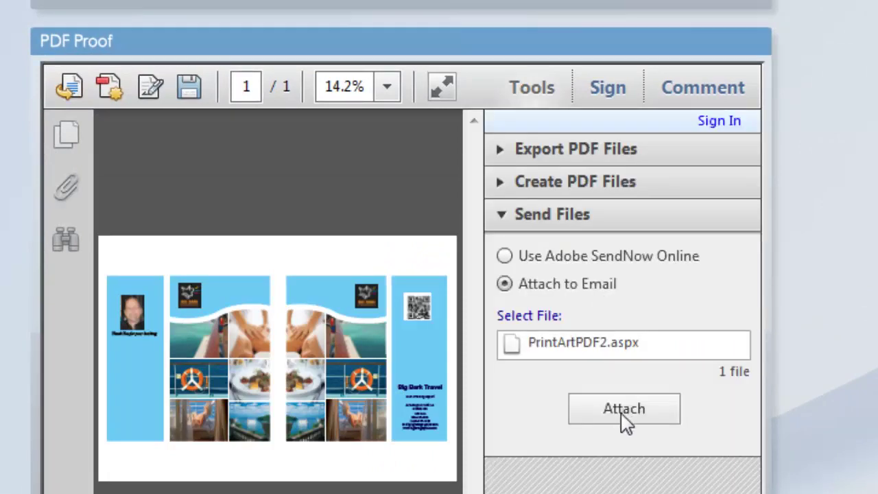
left_click(626, 420)
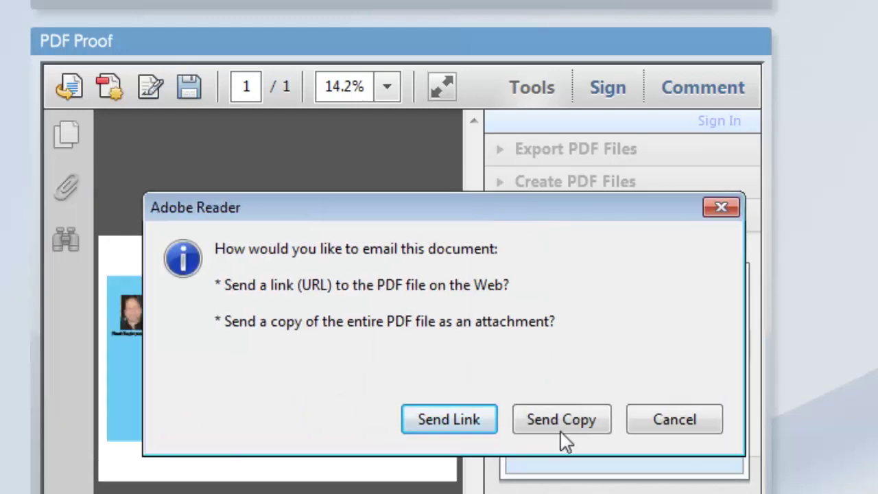
left_click(572, 426)
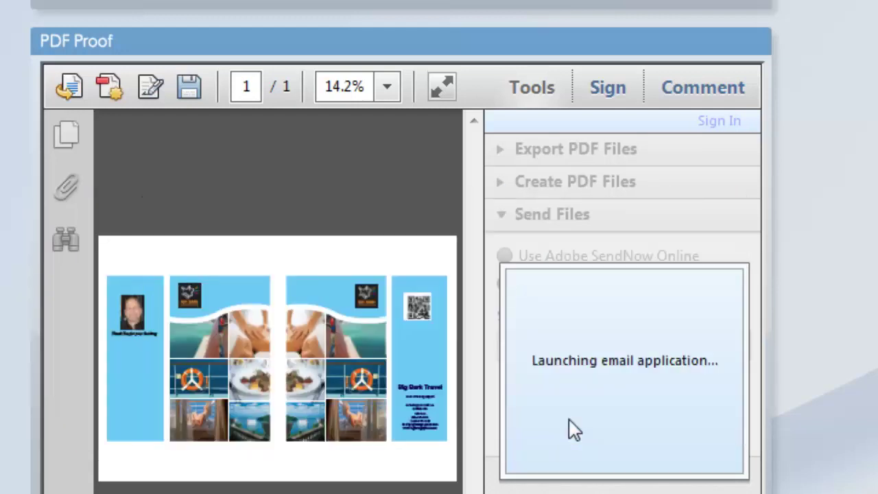